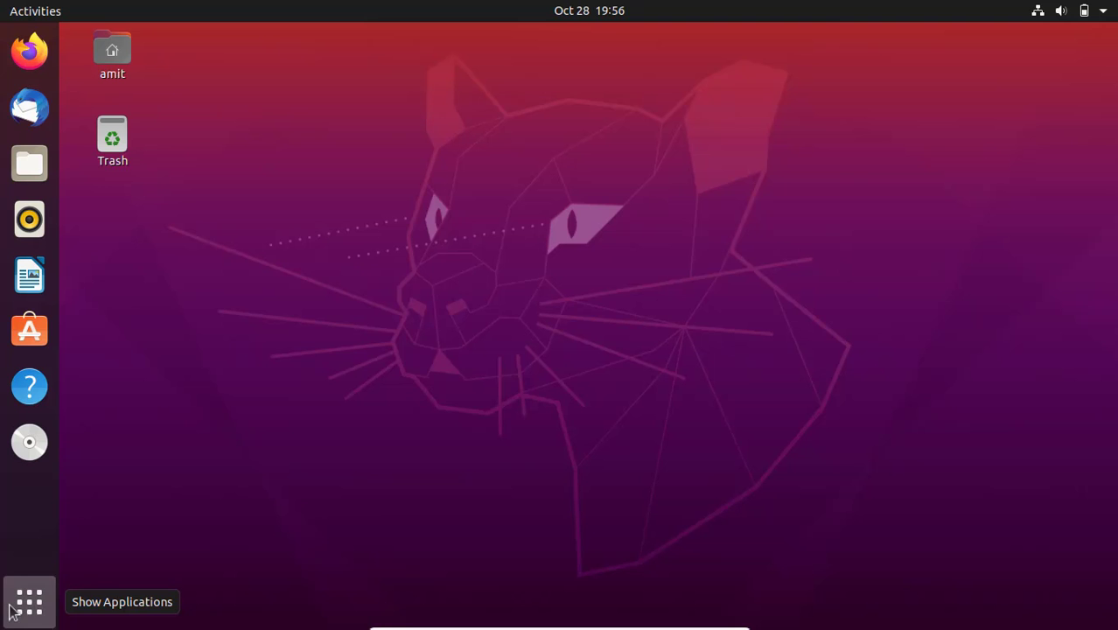
- Search the installed applications for terminal and launch Terminal
click(29, 600)
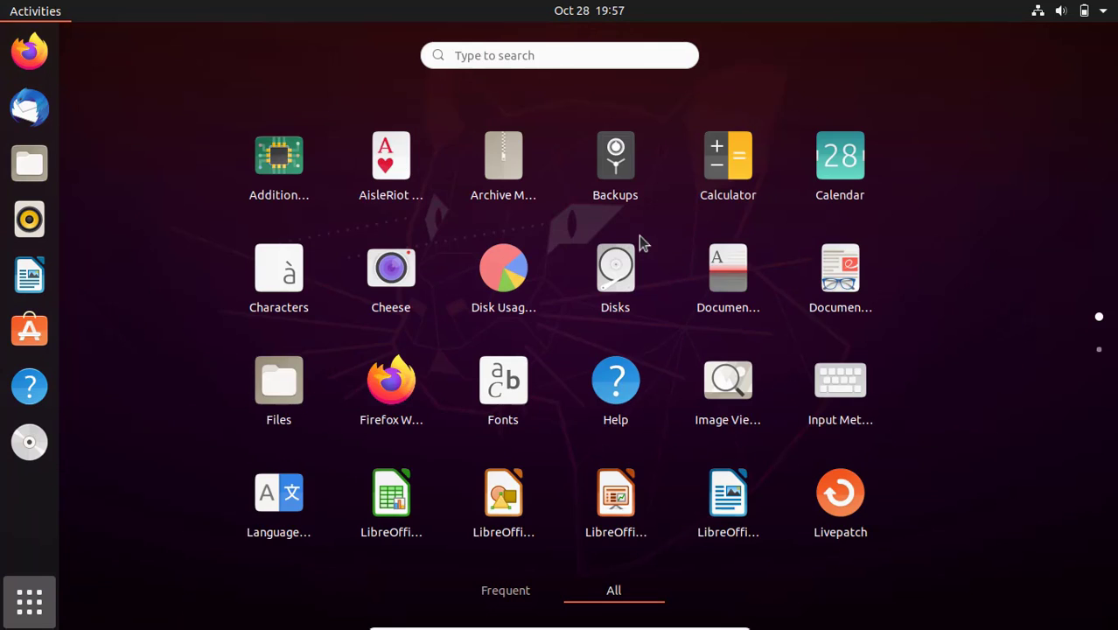
text(terminal)
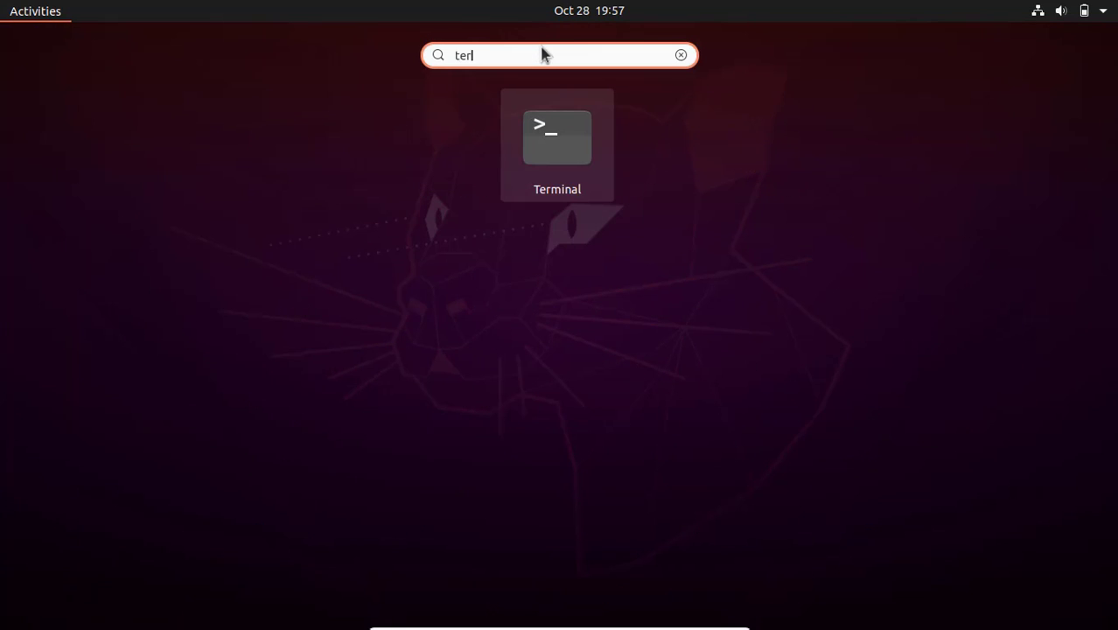
click(565, 144)
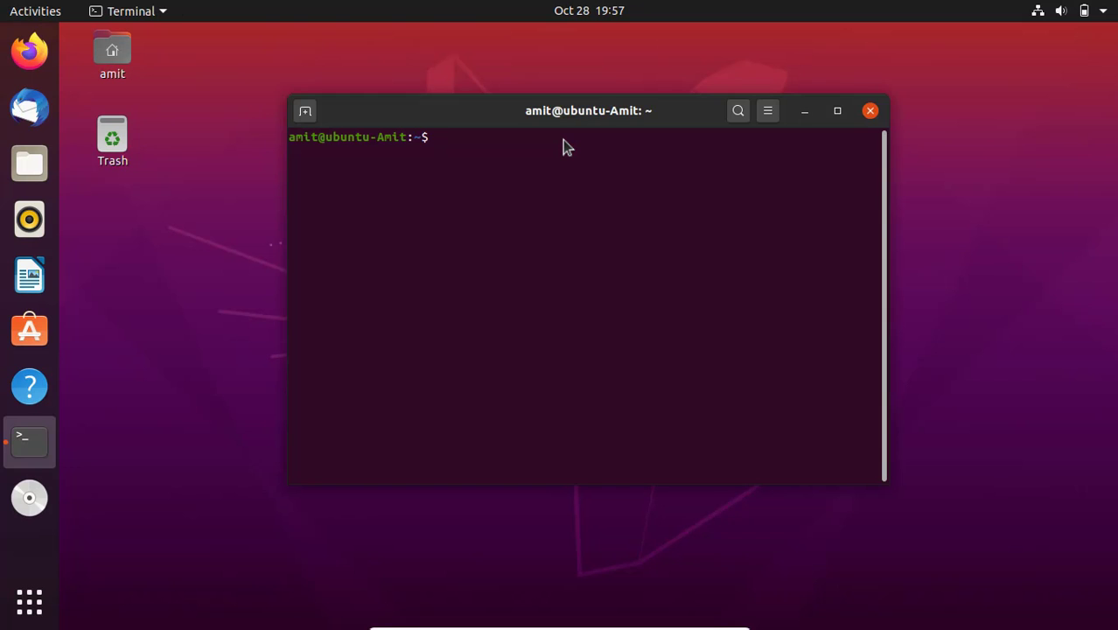
- Run sudo apt install python3 and authenticate with the account's sudo password
text(sudo apt install python)
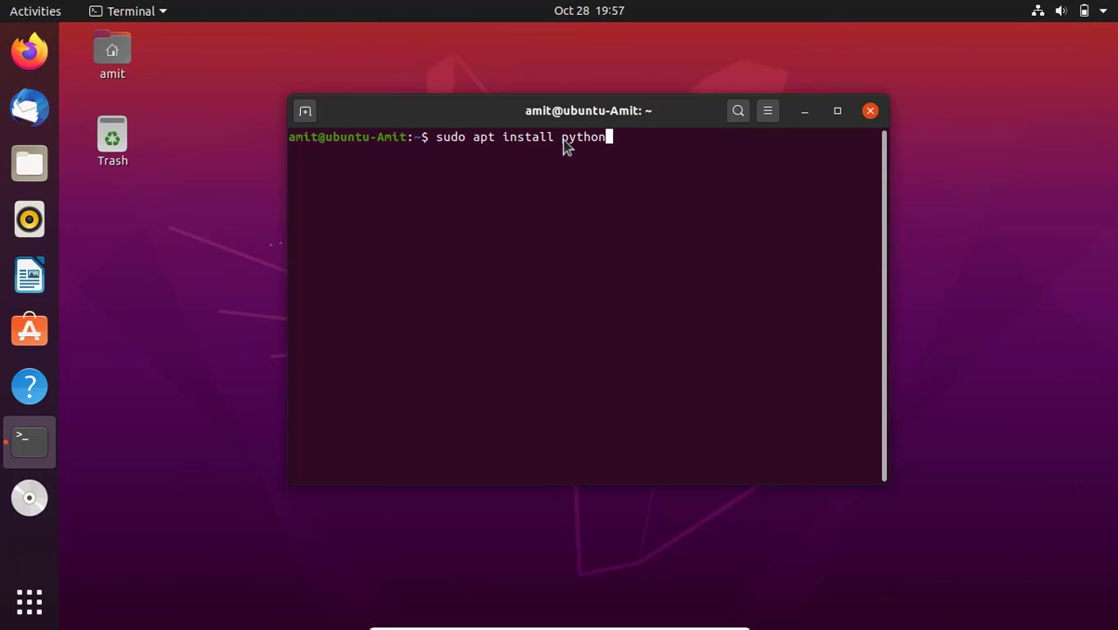
text(3)
key(Return)
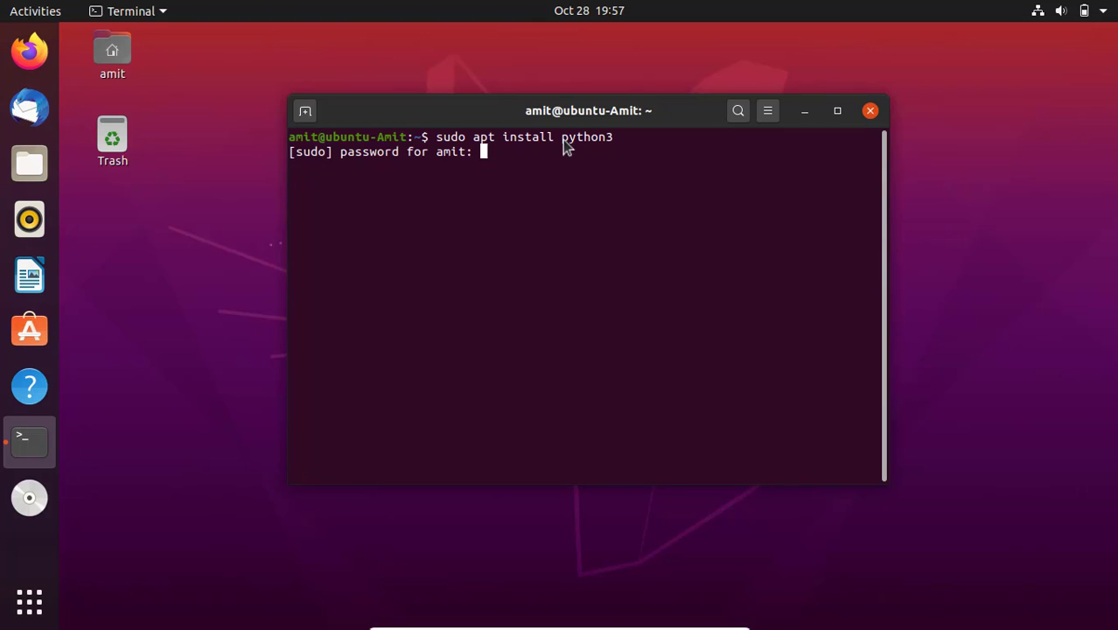
key(Return)
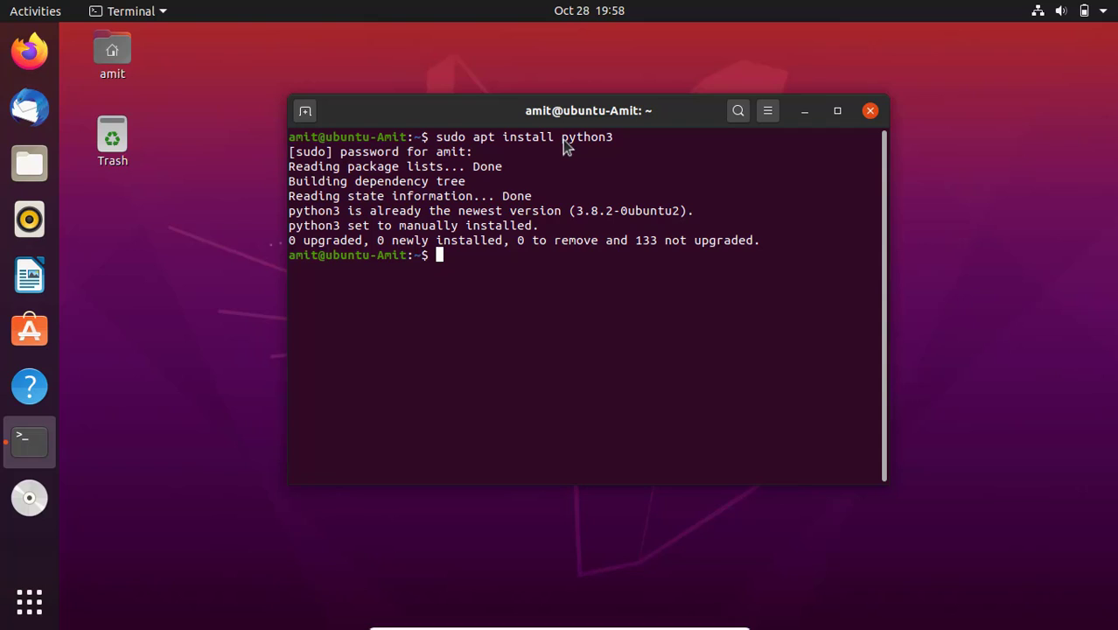
- Run sudo apt install python3-pip and answer y to continue the installation
text(sudo apt install python3-pip)
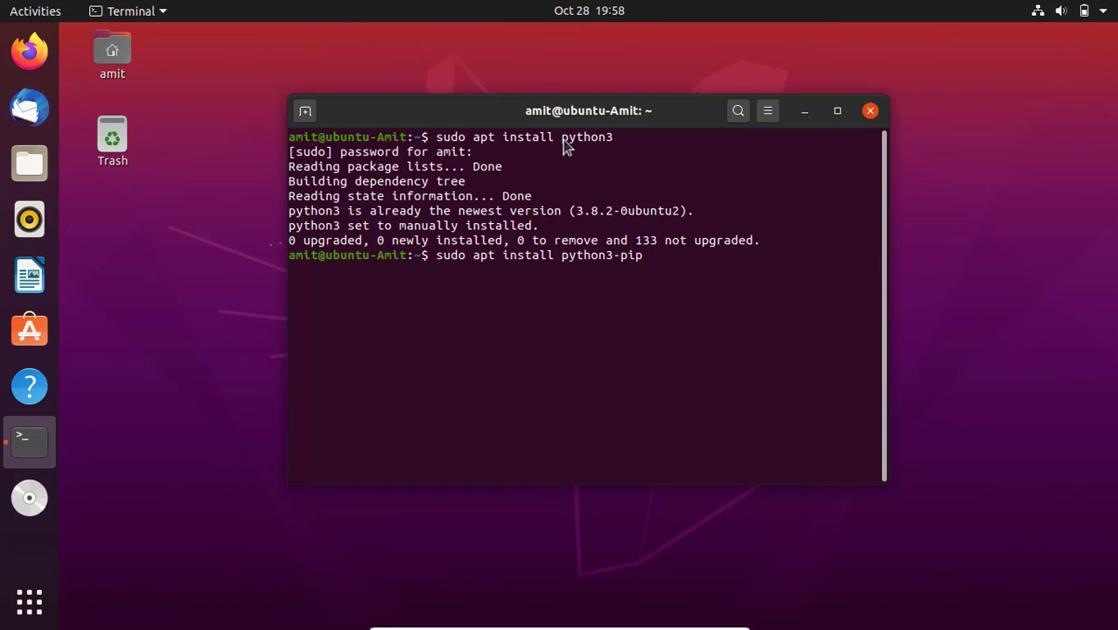
key(Return)
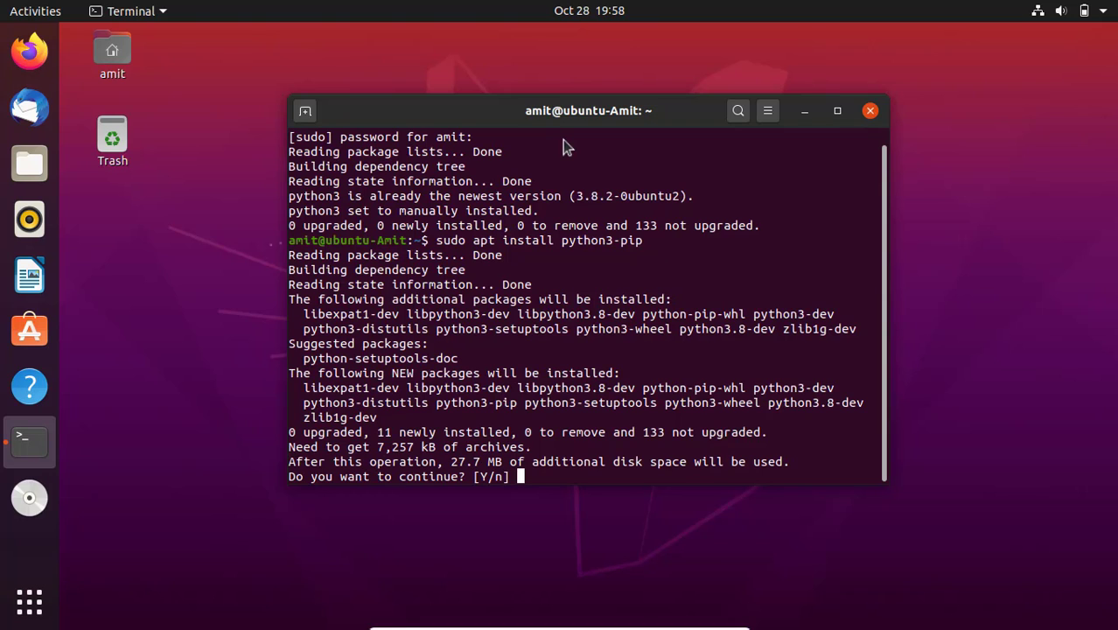
text(y)
key(Return)
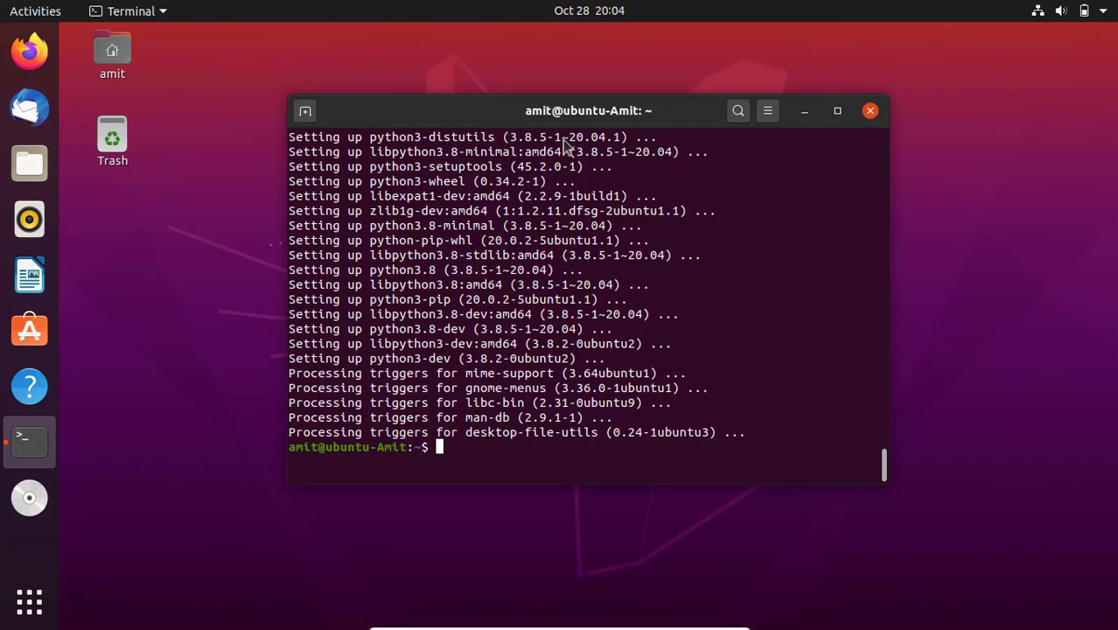
- Run pip3 without arguments to check the pip installation and look through its output
text(pip3)
key(Return)
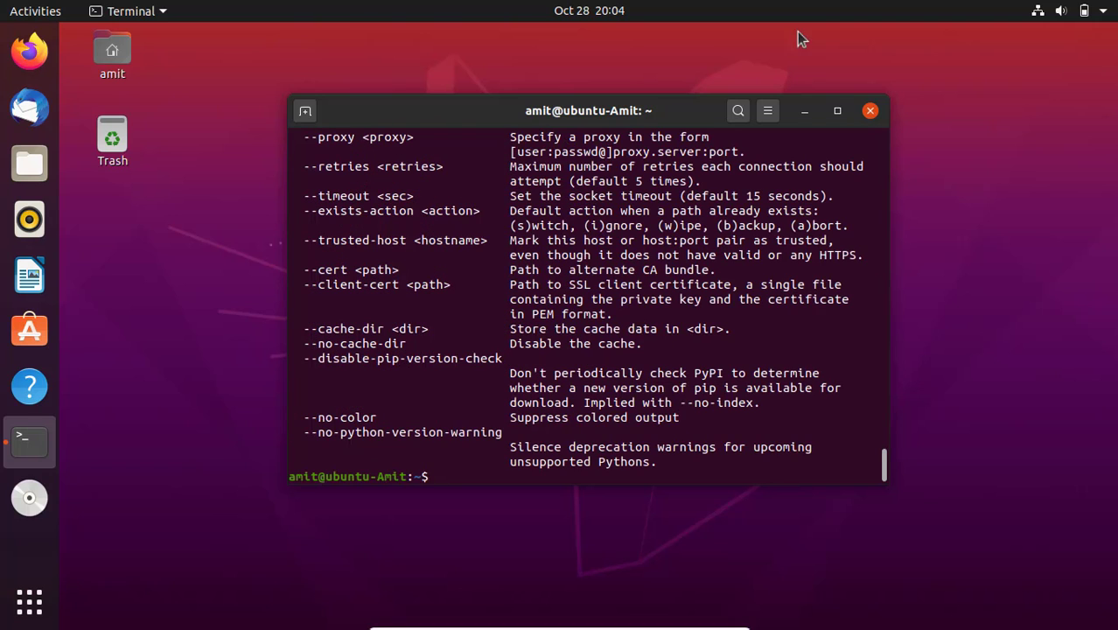
drag(885, 471, 886, 437)
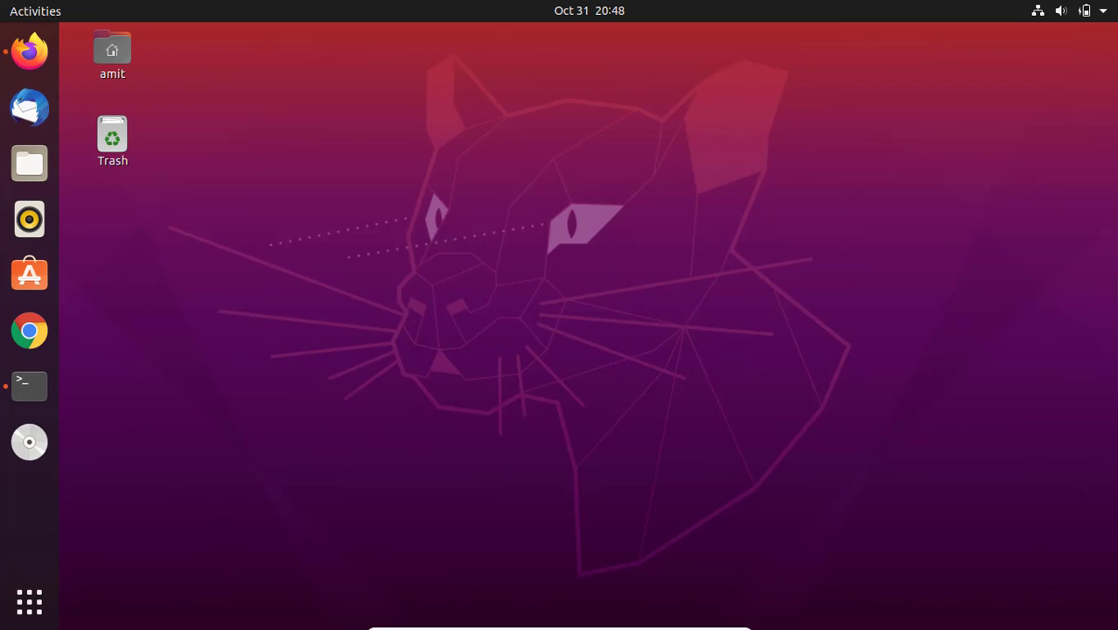
- Switch to Firefox, search the web for pycharm and open the JetBrains PyCharm site from the results
click(26, 52)
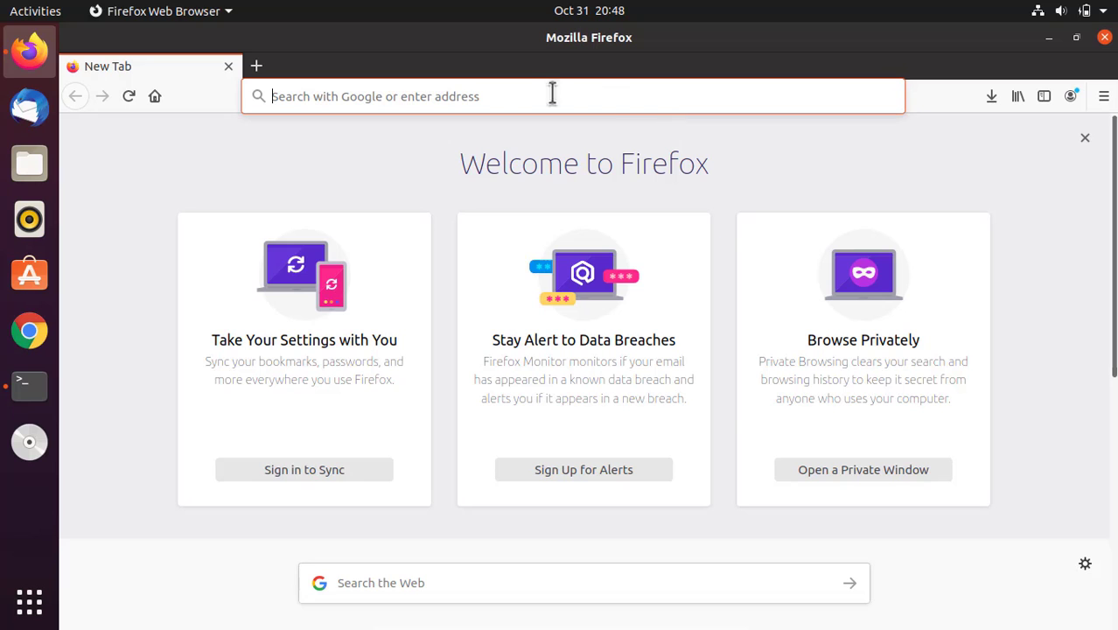
text(pycharm)
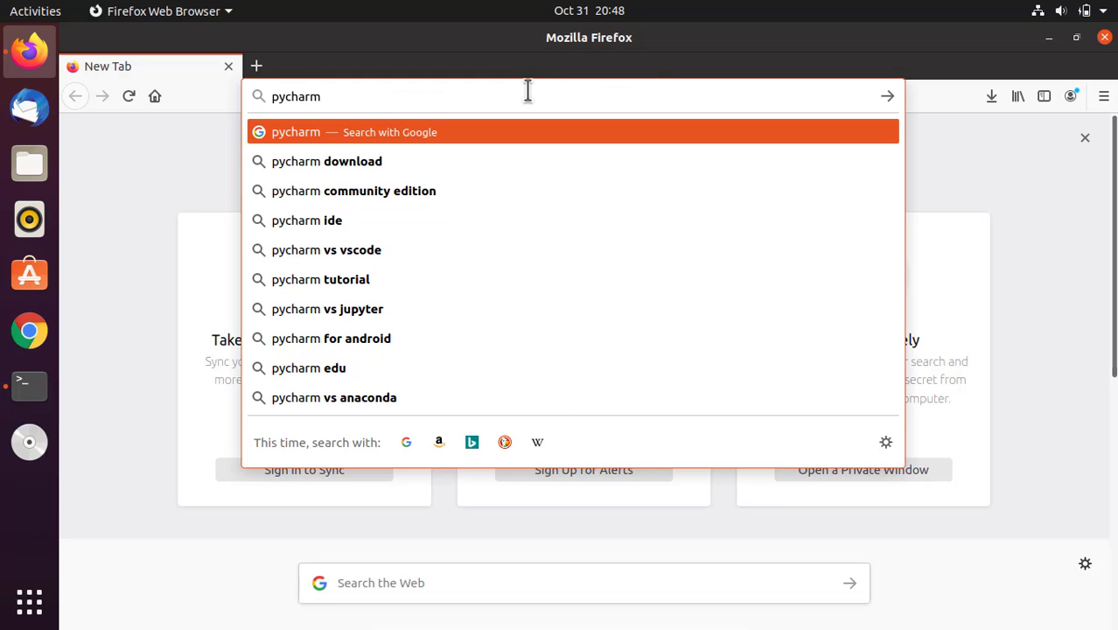
key(Return)
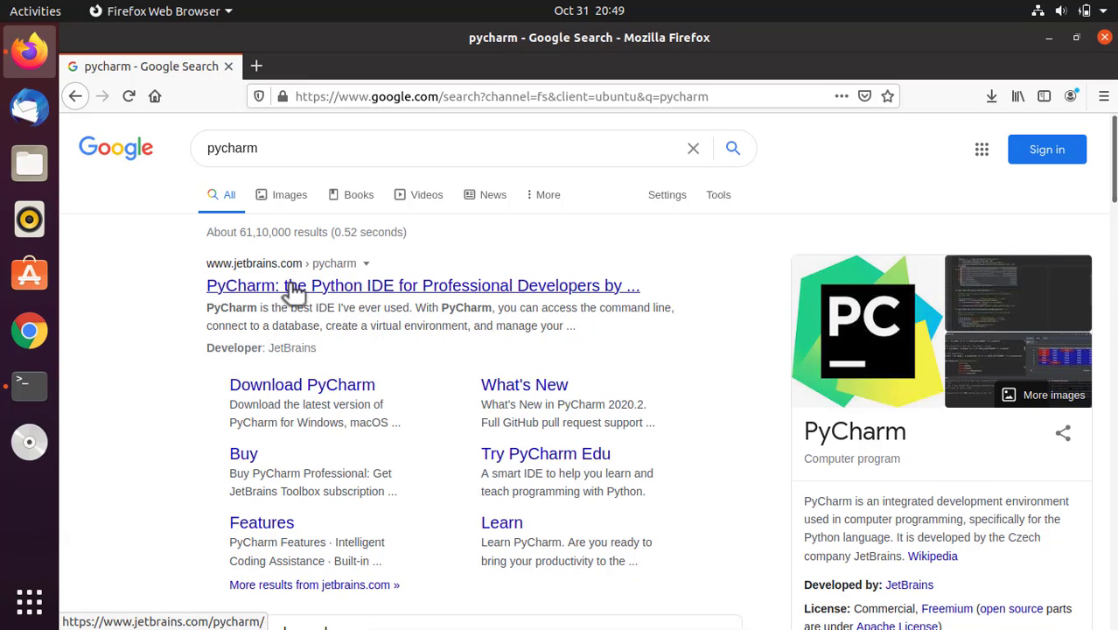
click(295, 289)
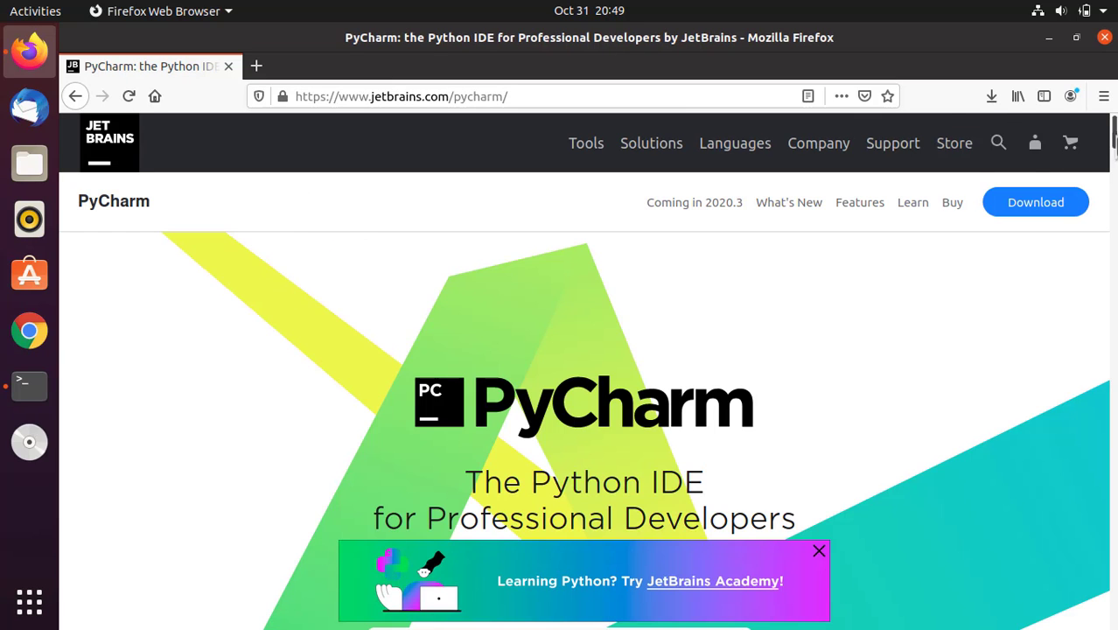
- Go to the PyCharm download page and dismiss the JetBrains Academy banner
scroll(1044, 177, down, 3)
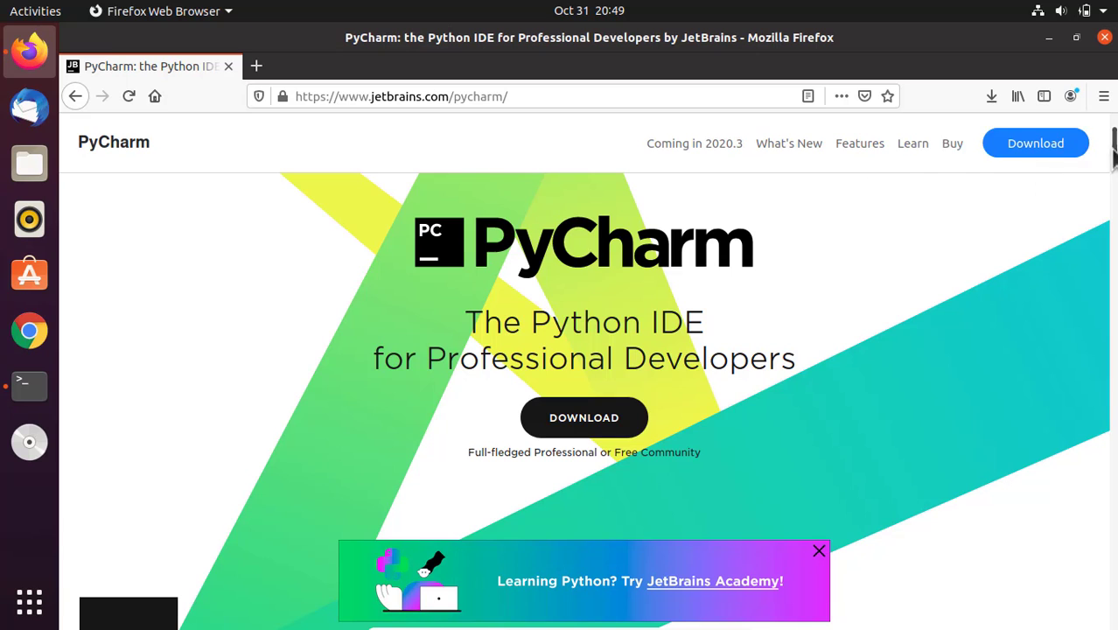
click(1049, 142)
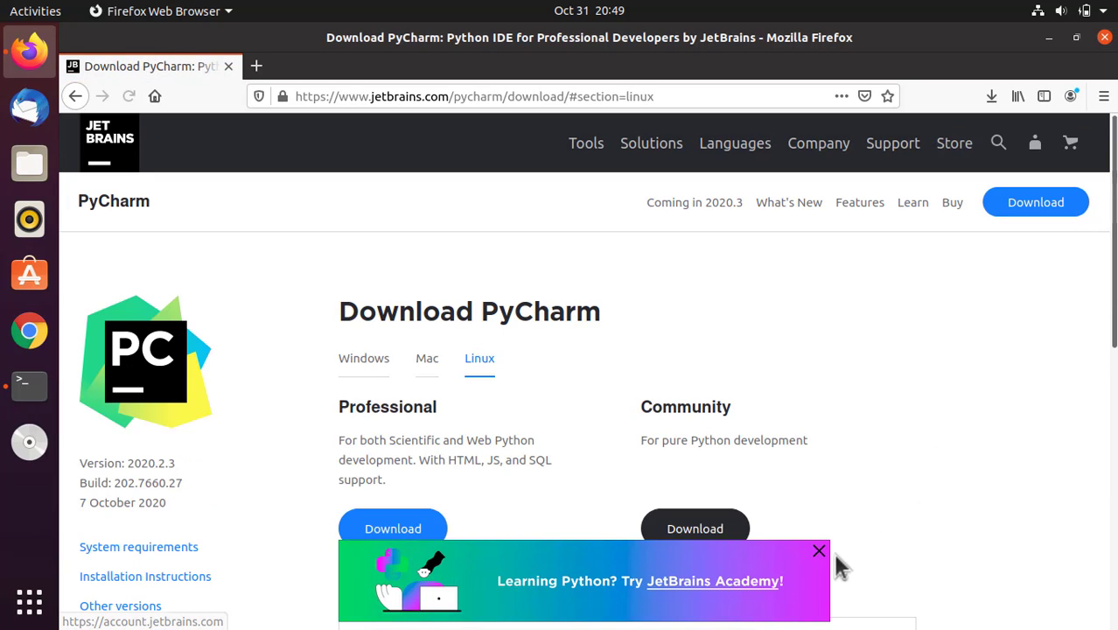
click(819, 551)
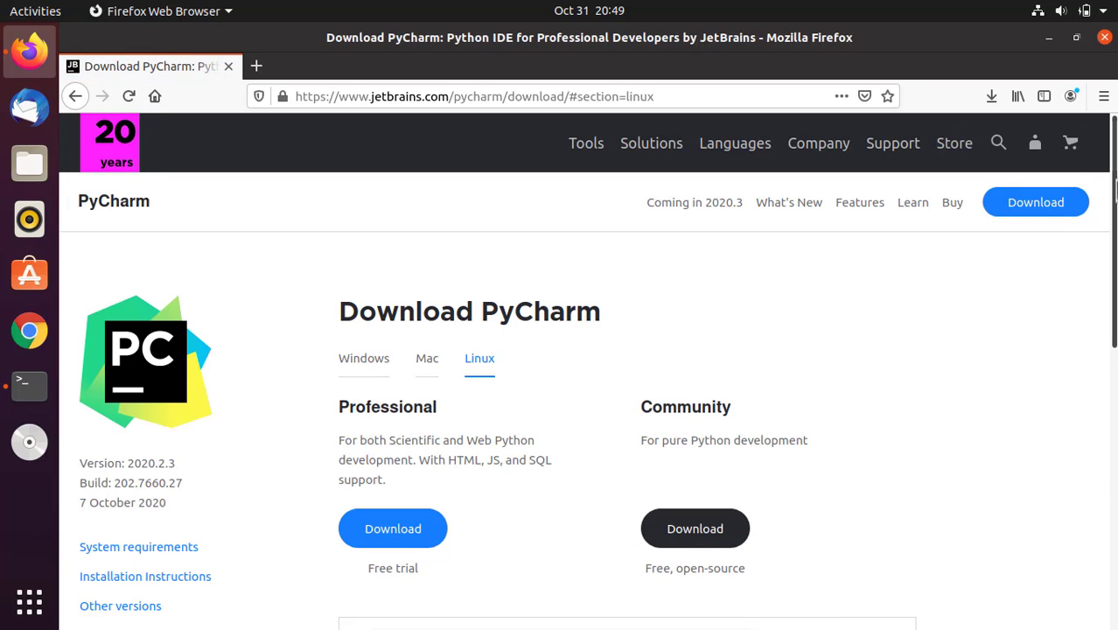
- Download the free Community edition of PyCharm for Linux, choosing to save pycharm-community-2020.2.3.tar.gz as a file
drag(1115, 182, 1114, 231)
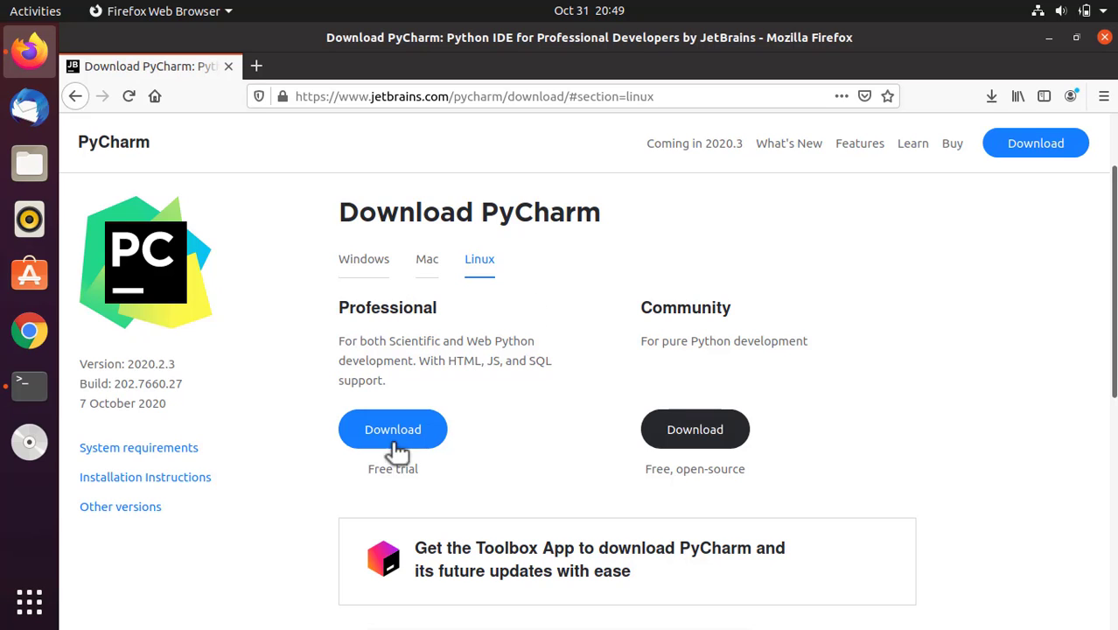
drag(641, 312, 734, 322)
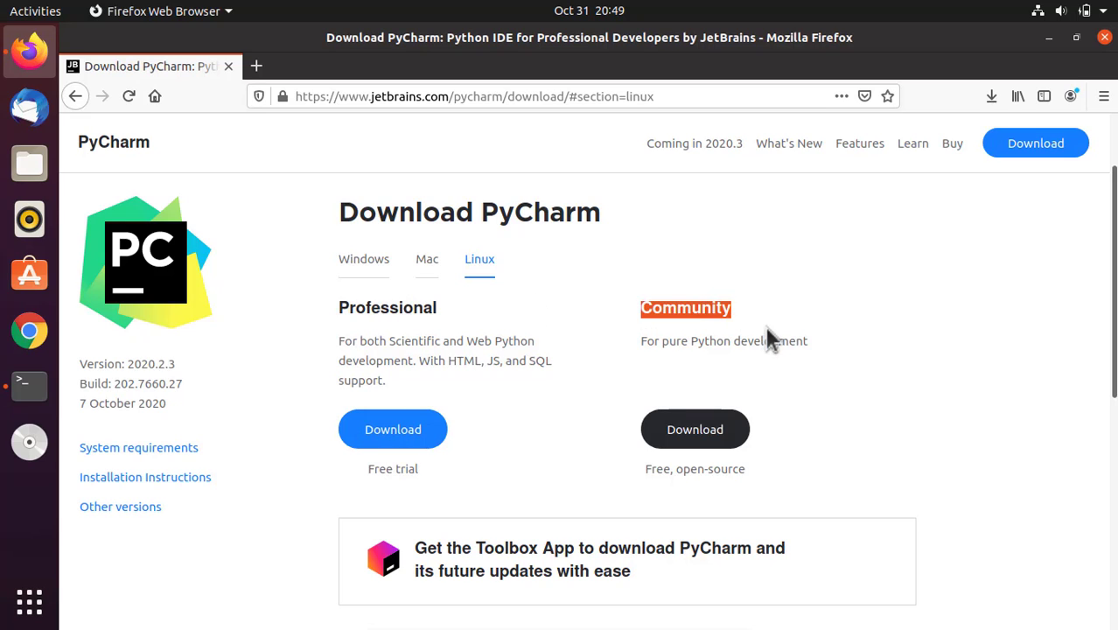
click(766, 330)
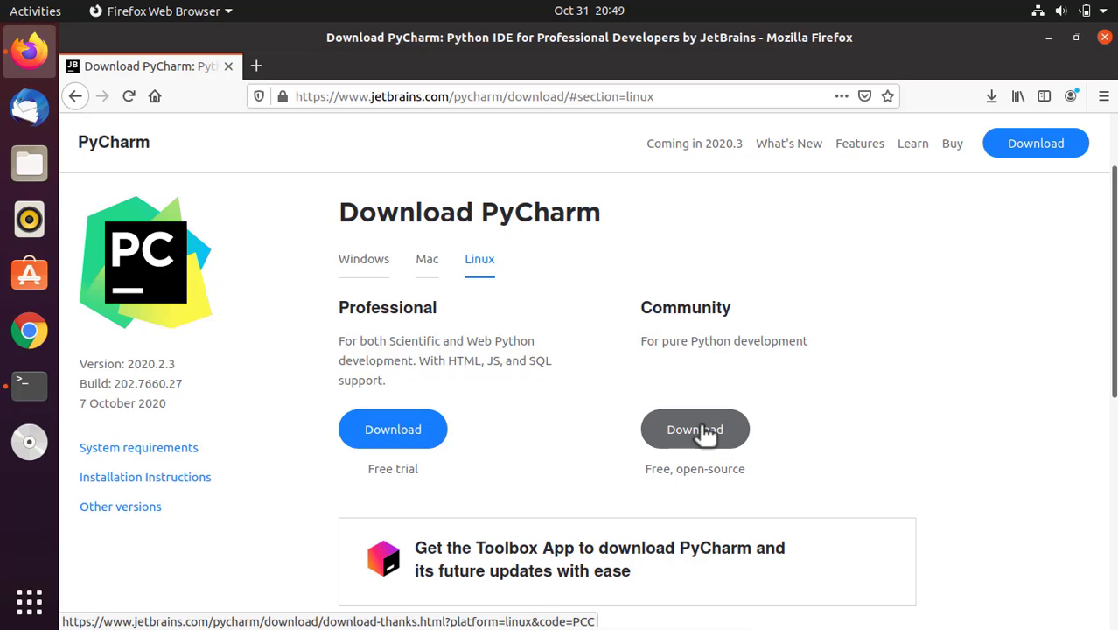
click(705, 435)
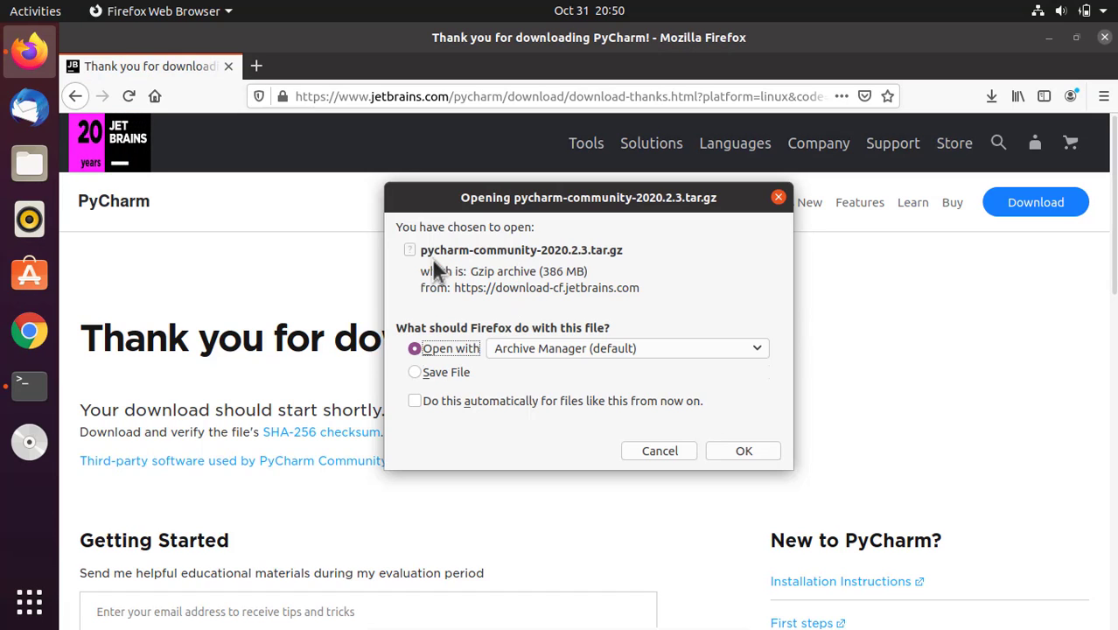
click(416, 372)
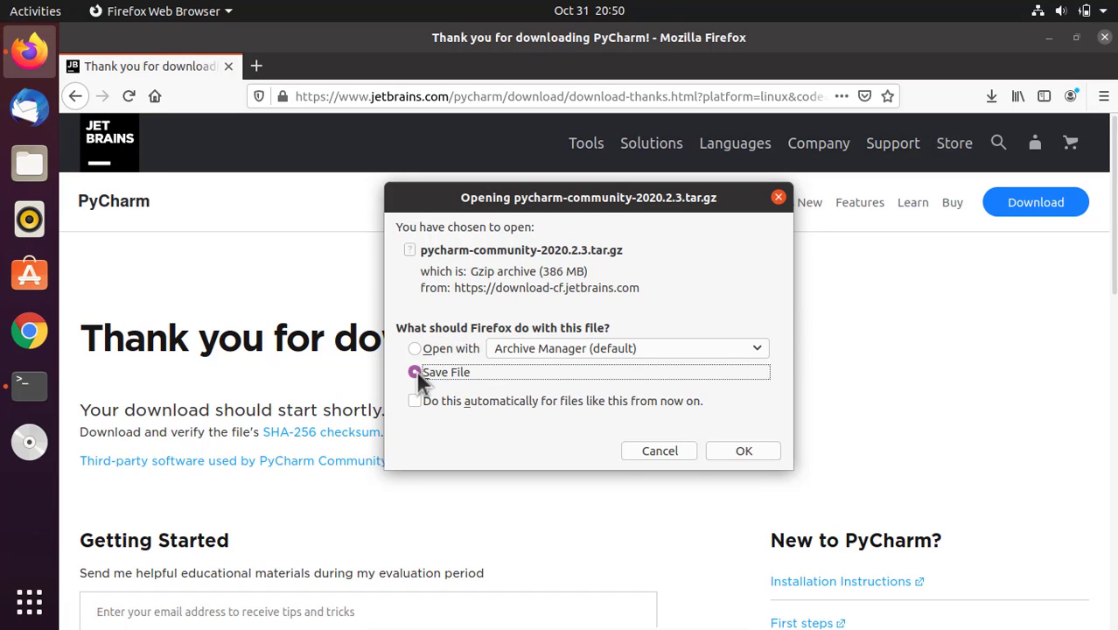
click(757, 450)
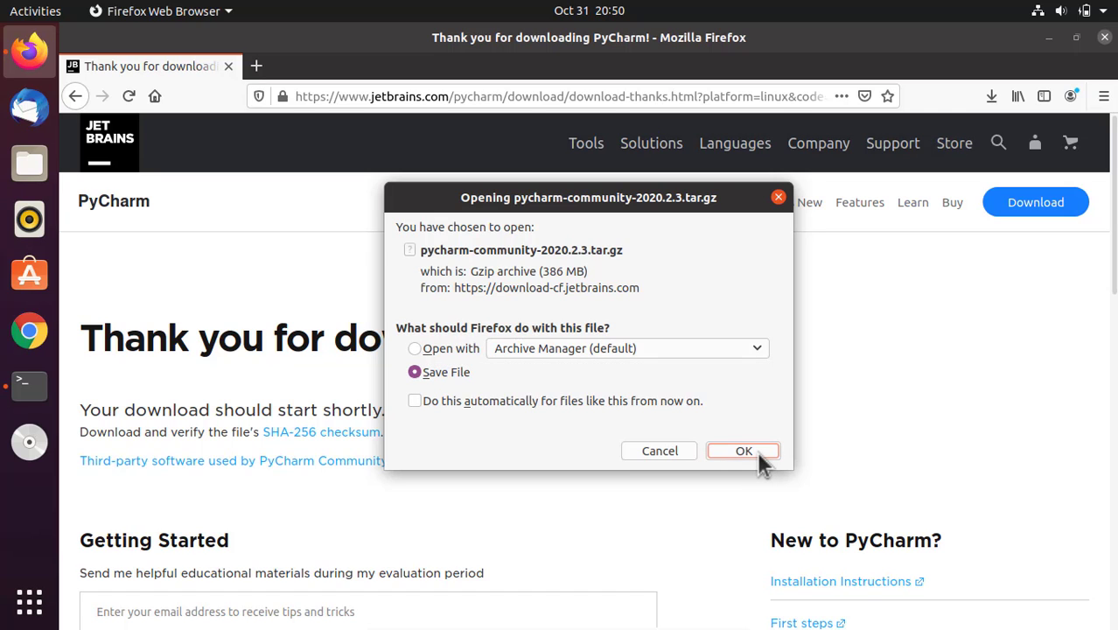
click(757, 450)
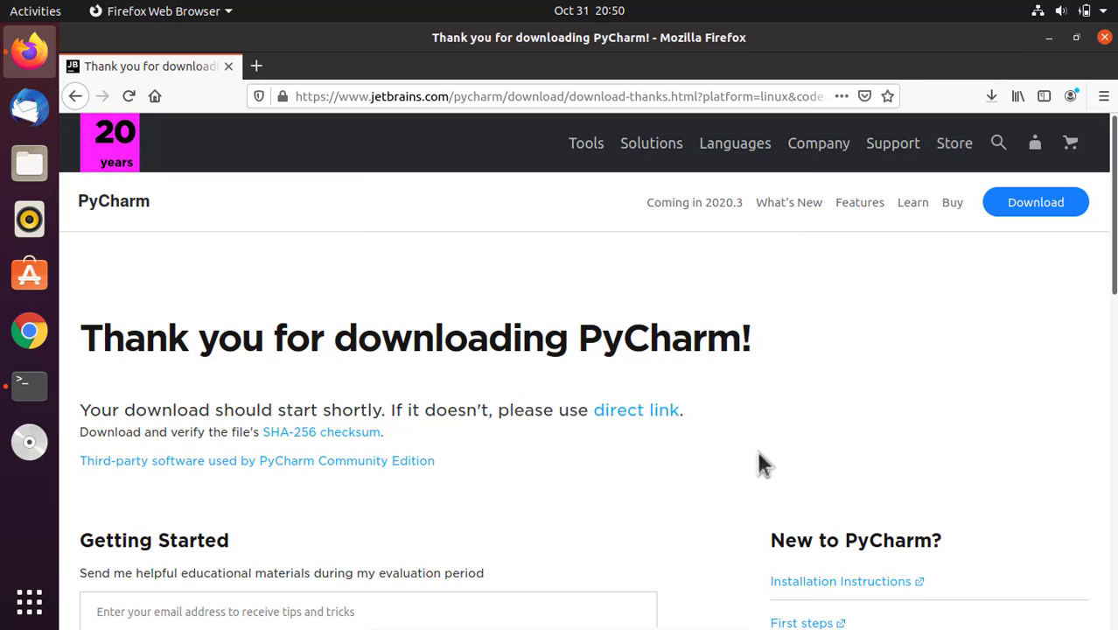
- Show the downloaded pycharm-community-2020.2.3.tar.gz in its containing folder and minimize the browser window
click(991, 97)
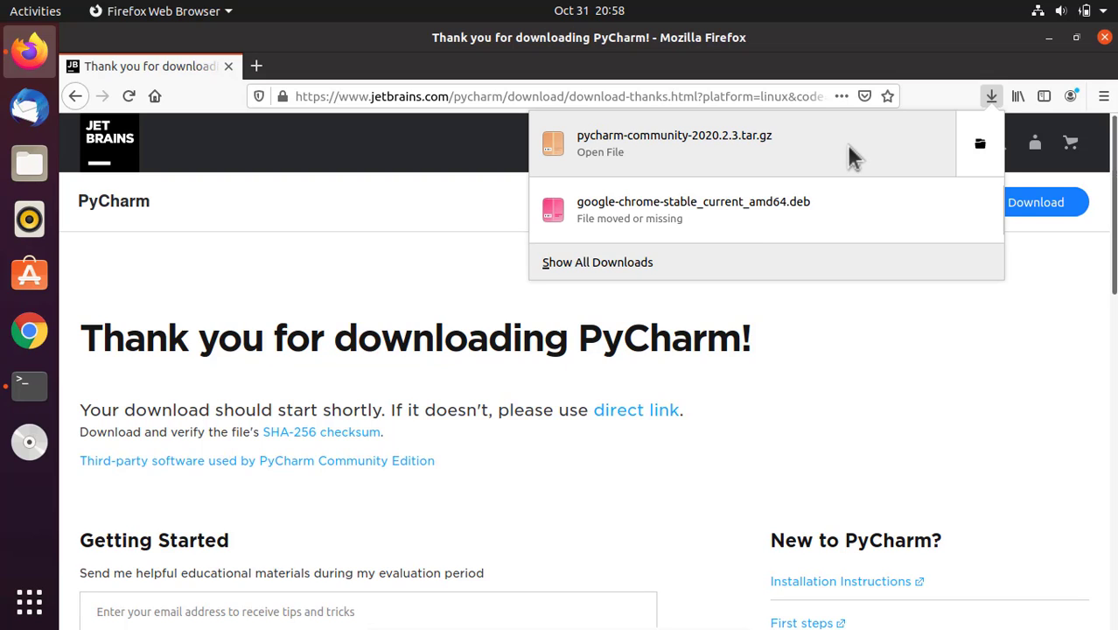
right_click(850, 147)
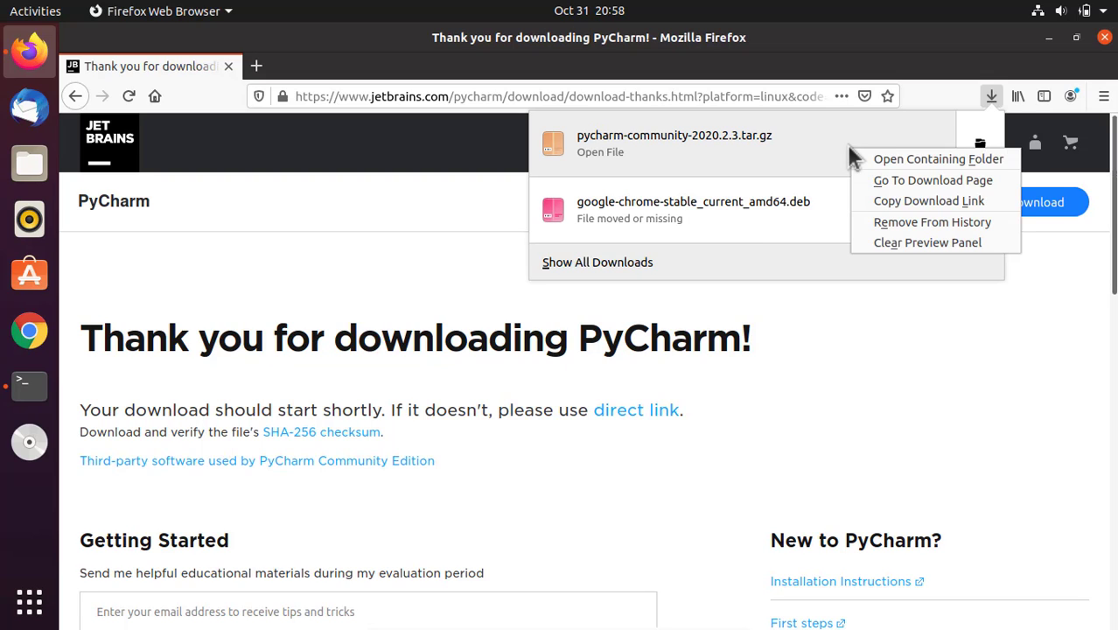
click(907, 159)
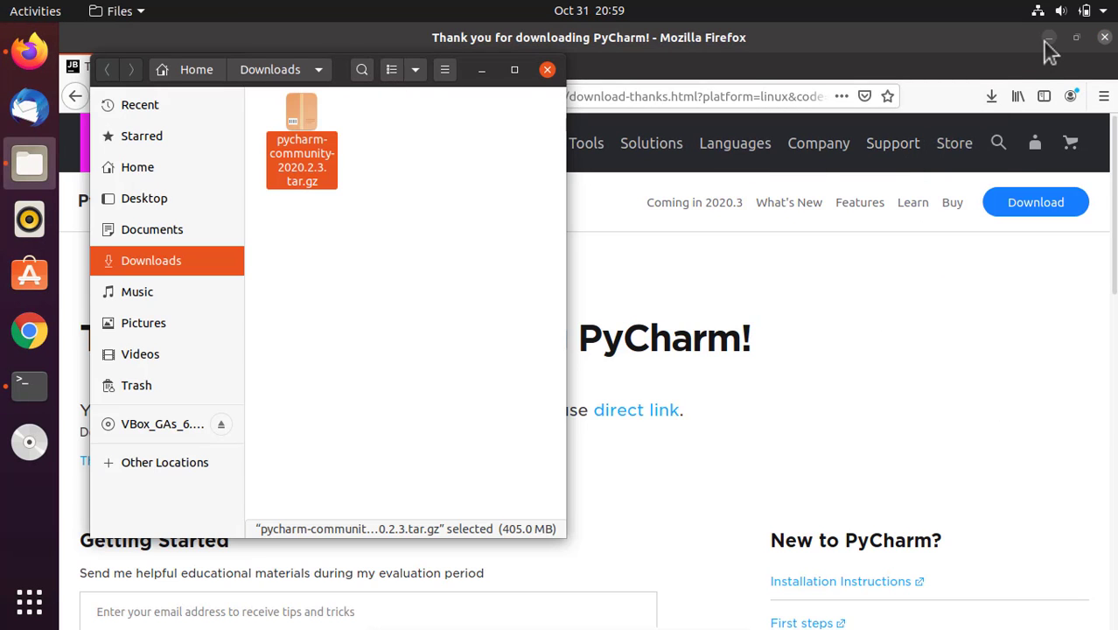
click(1047, 39)
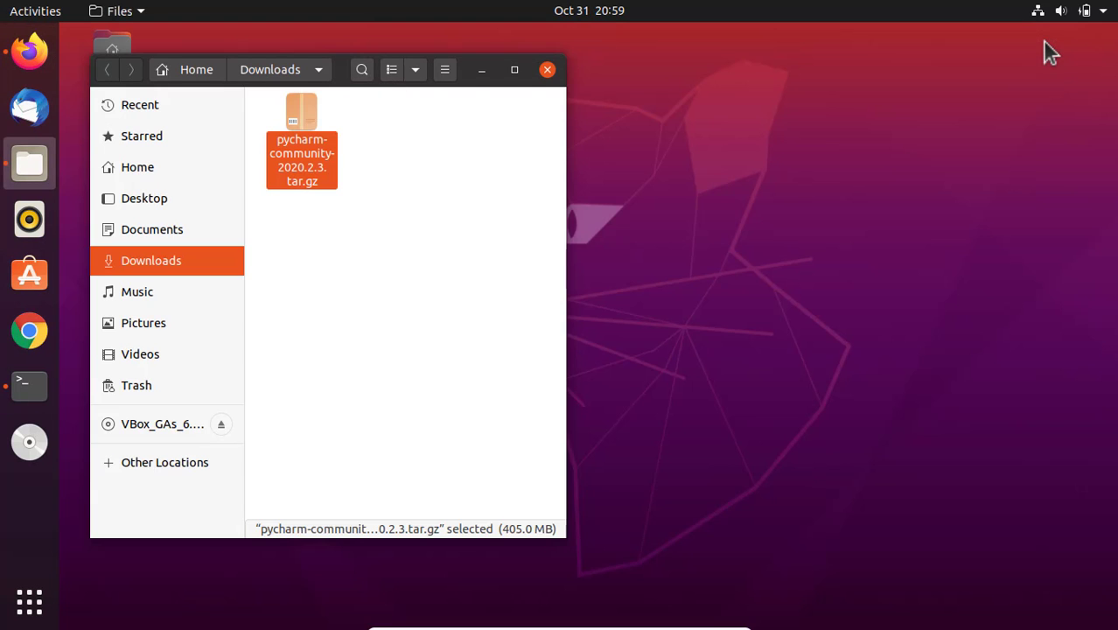
- Extract the pycharm-community-2020.2.3.tar.gz archive directly into the Downloads folder
click(360, 173)
click(337, 169)
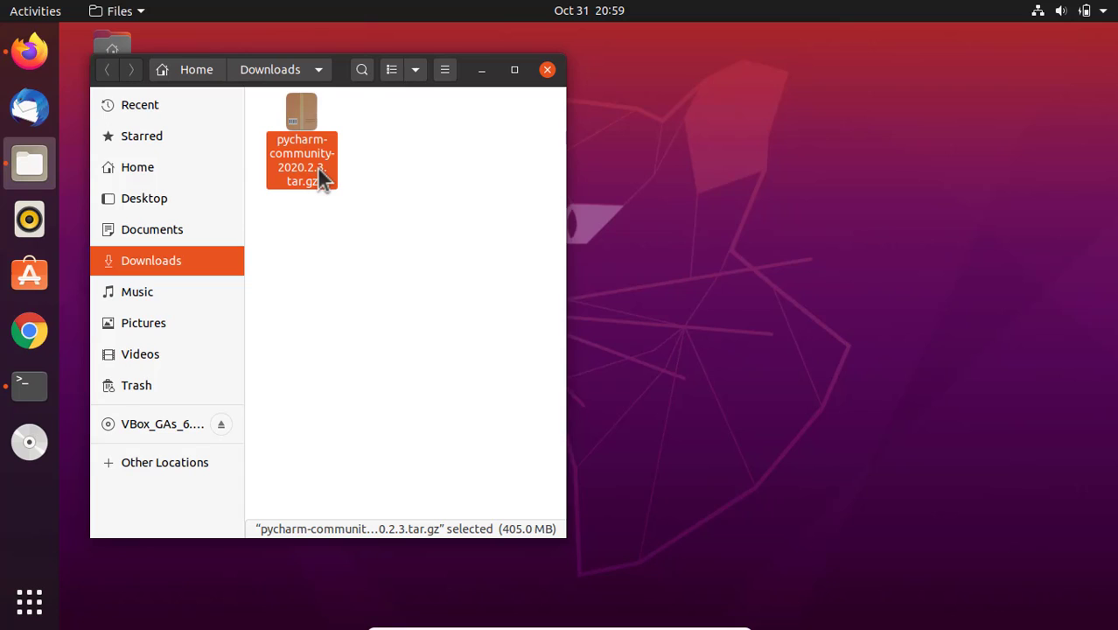
right_click(320, 171)
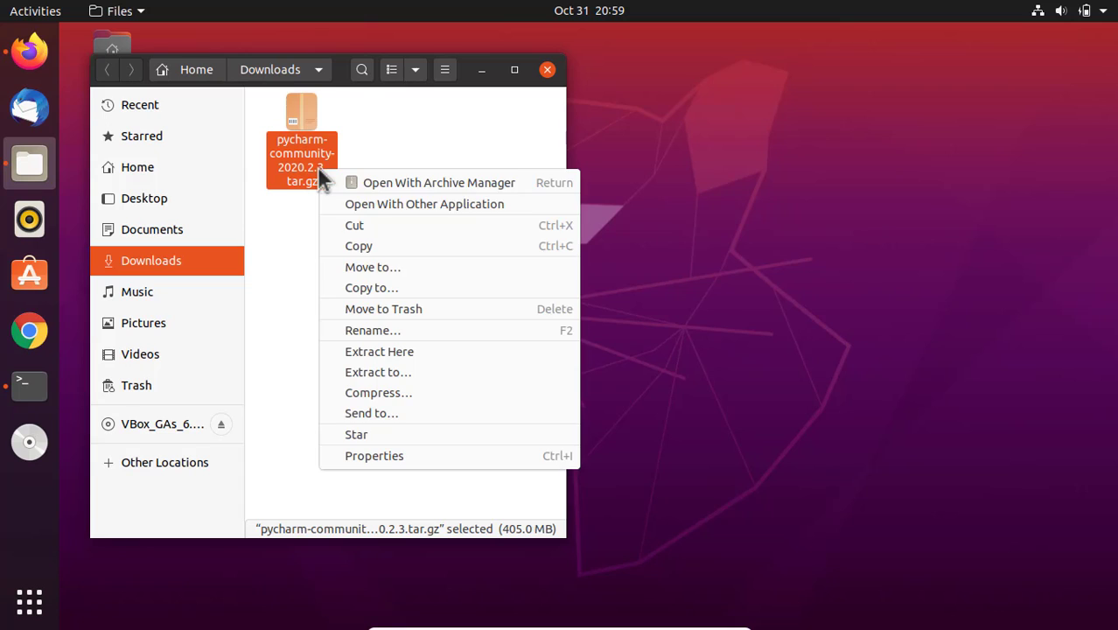
click(416, 351)
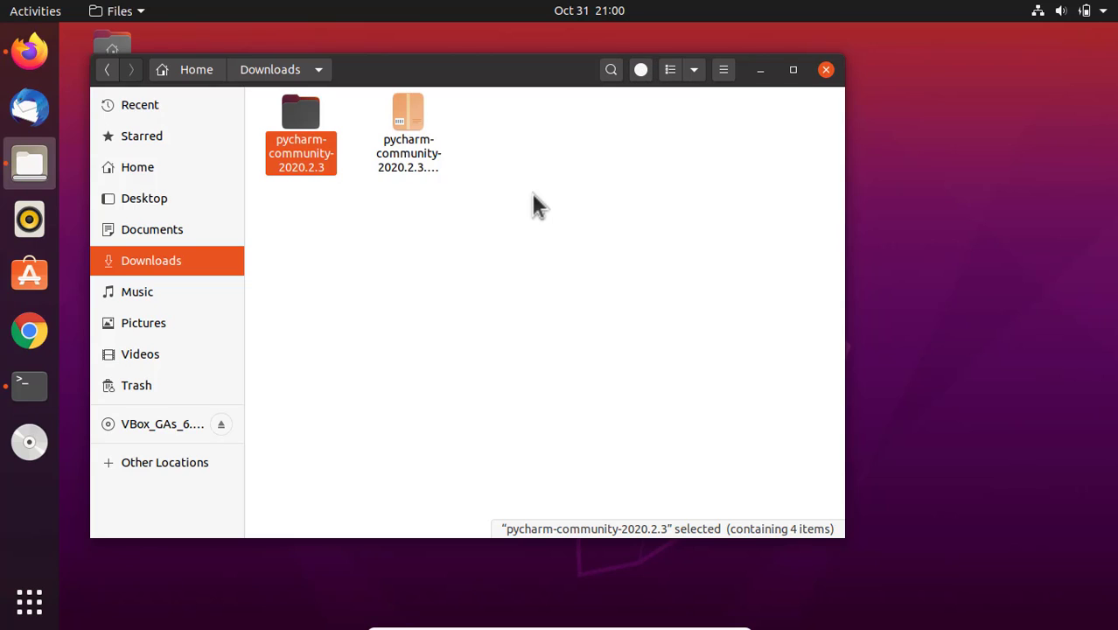
- Go into the bin folder of the extracted pycharm-community-2020.2.3 directory and open a terminal there
double_click(299, 120)
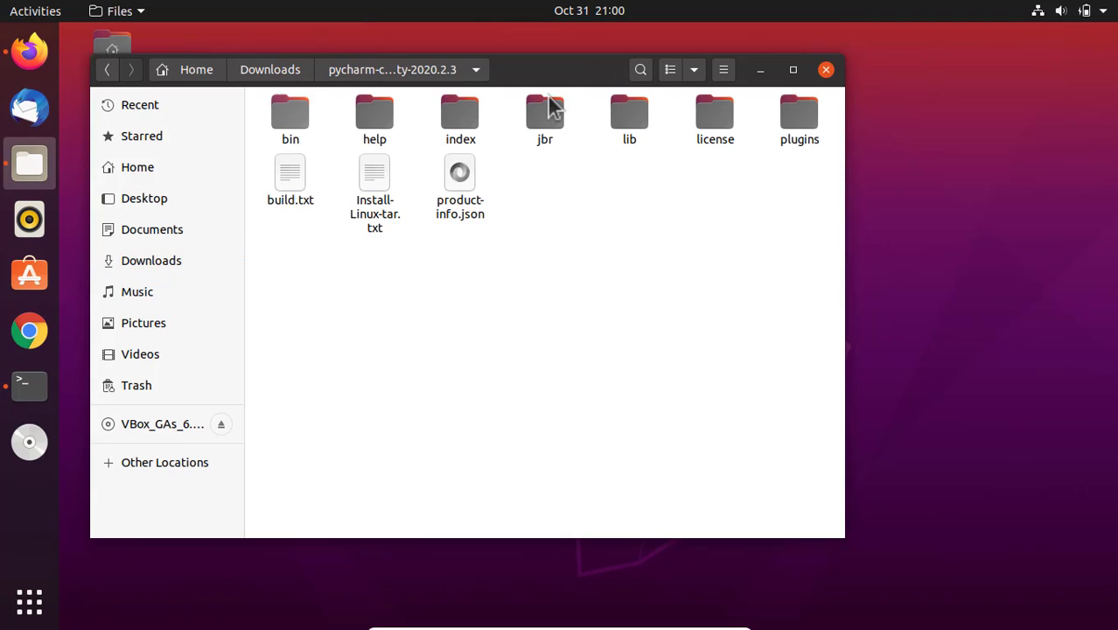
drag(552, 75, 584, 72)
double_click(321, 118)
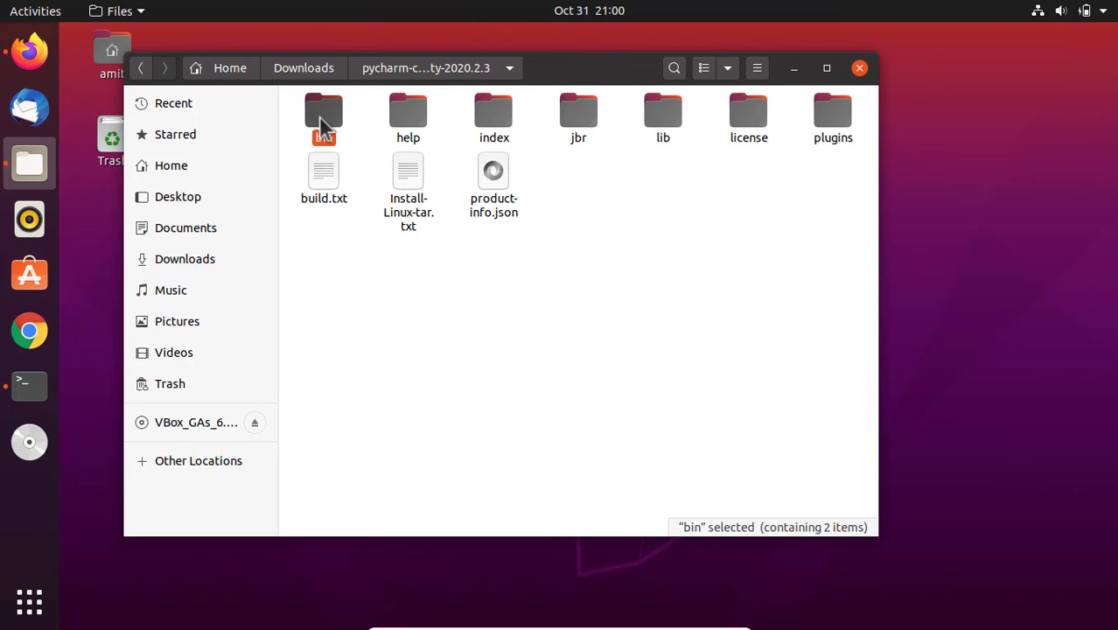
click(571, 72)
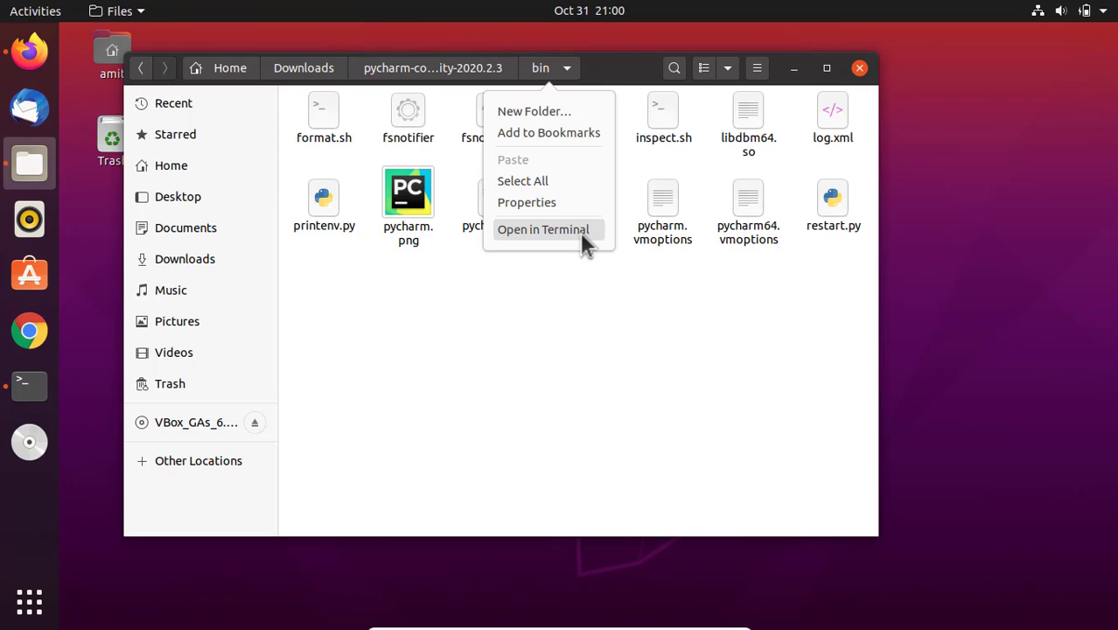
click(550, 231)
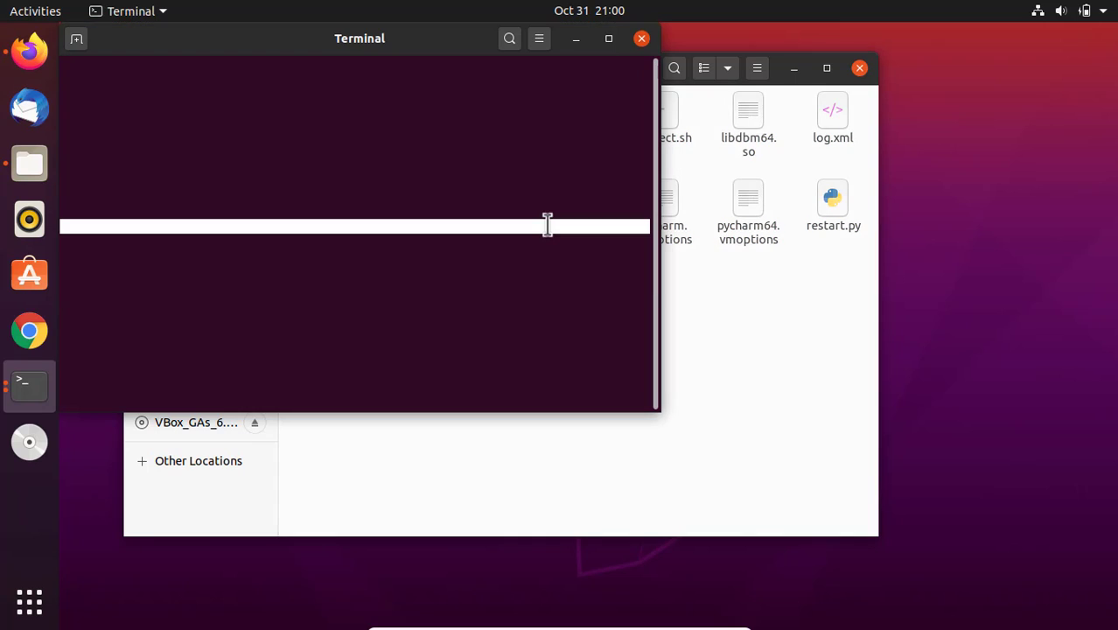
drag(357, 47, 617, 110)
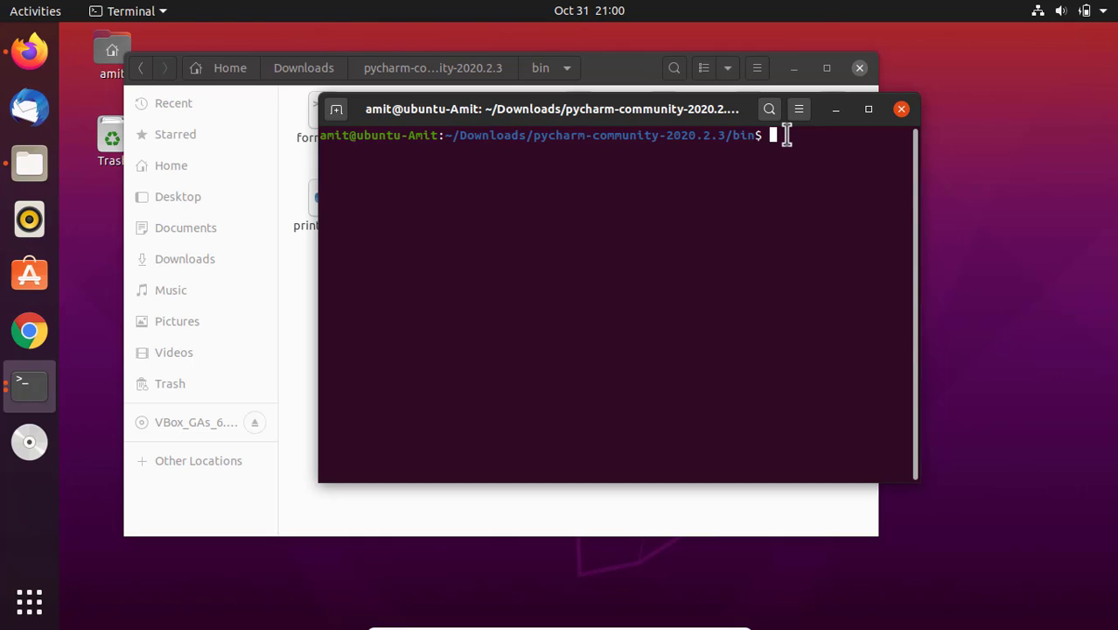
- Run ./pycharm.sh from the bin folder to launch PyCharm
text(./)
drag(671, 120, 680, 330)
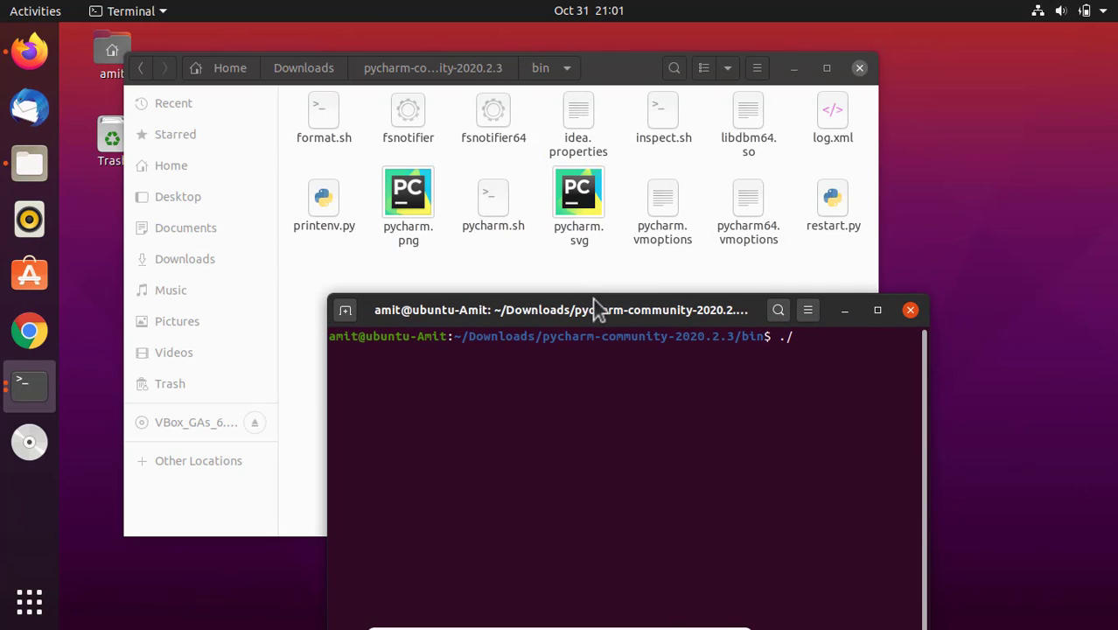
drag(596, 306, 537, 94)
text(py)
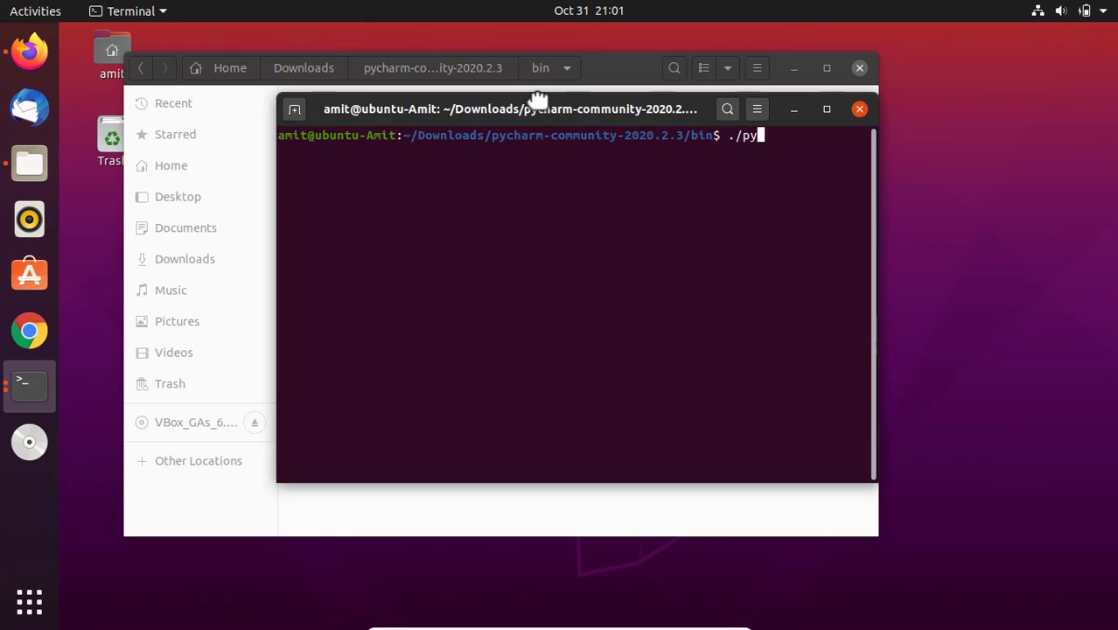
text(charm.sh)
key(Return)
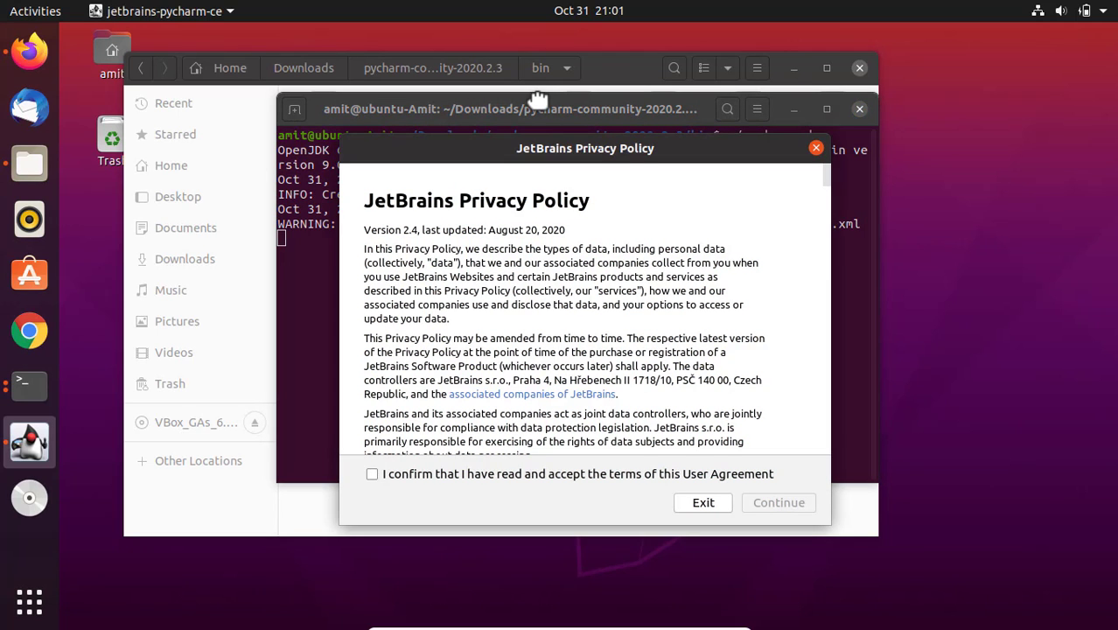
- Minimize the terminal and file manager windows, accept the JetBrains user agreement and decline sending anonymous statistics
click(792, 109)
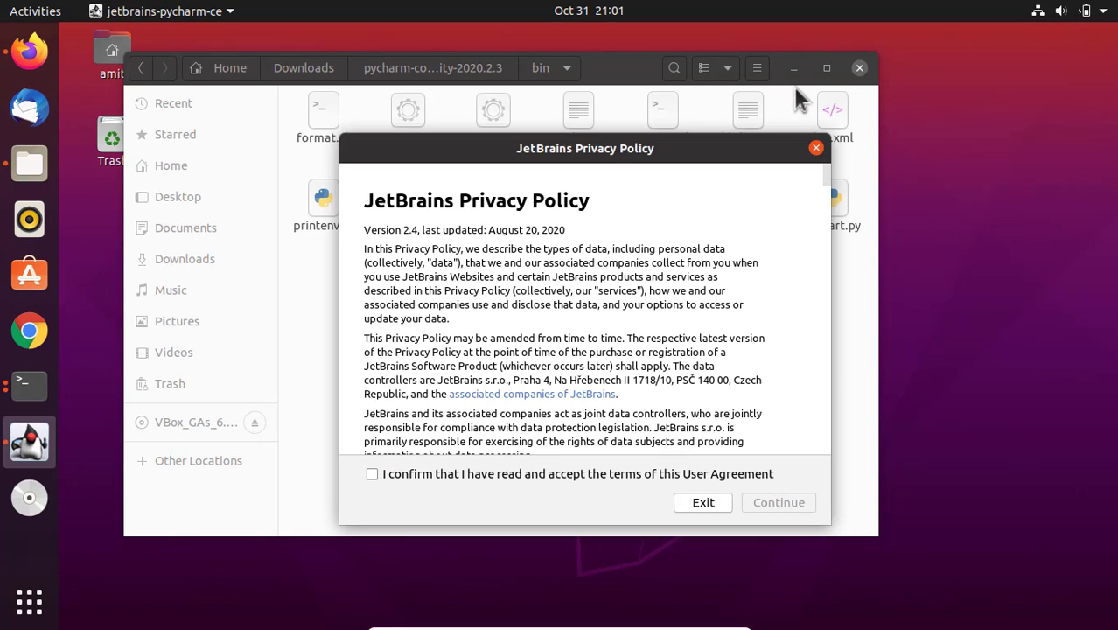
click(793, 68)
drag(647, 155, 603, 98)
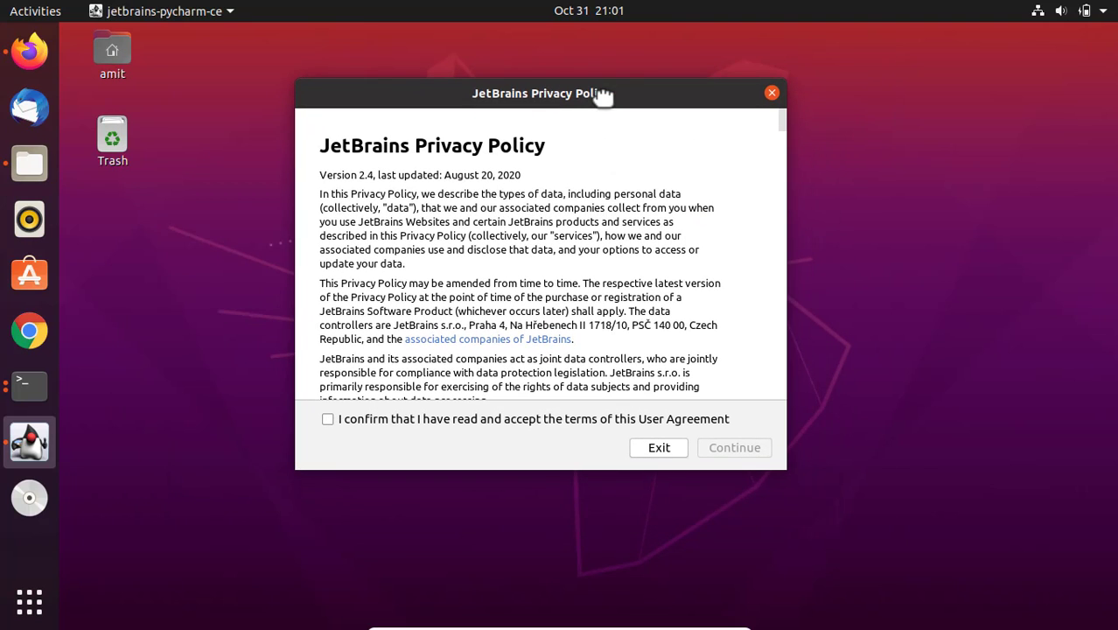
click(329, 421)
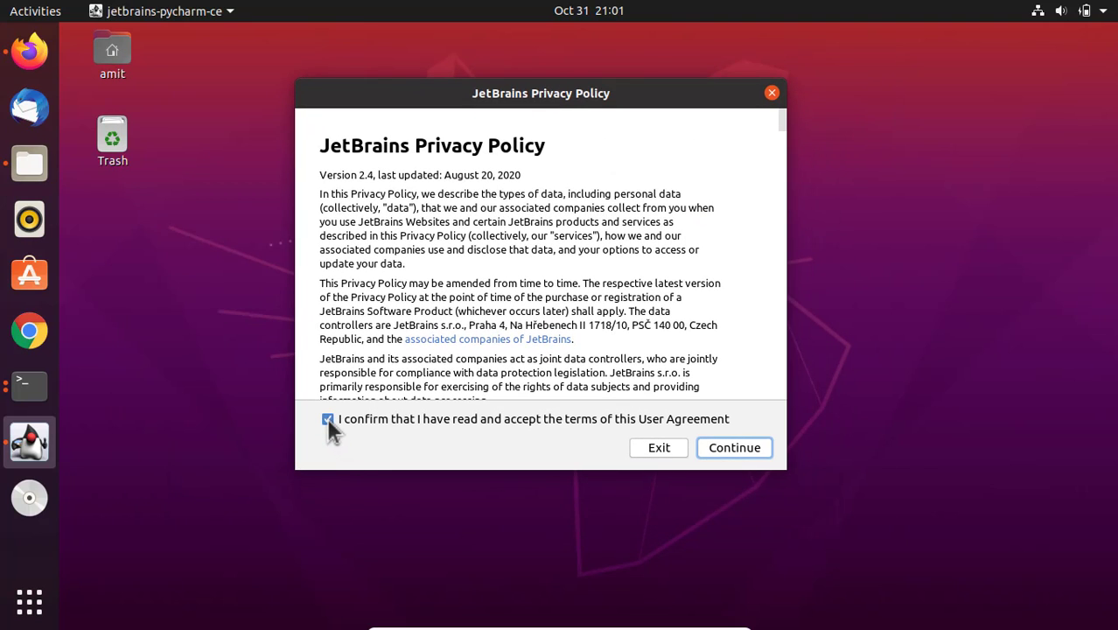
click(733, 450)
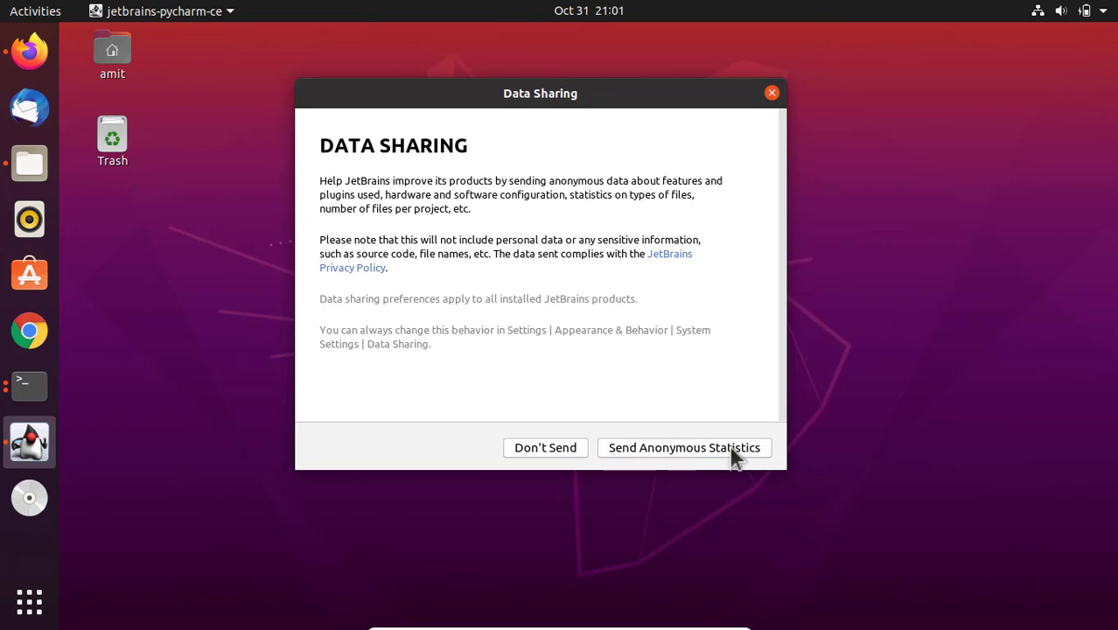
click(561, 451)
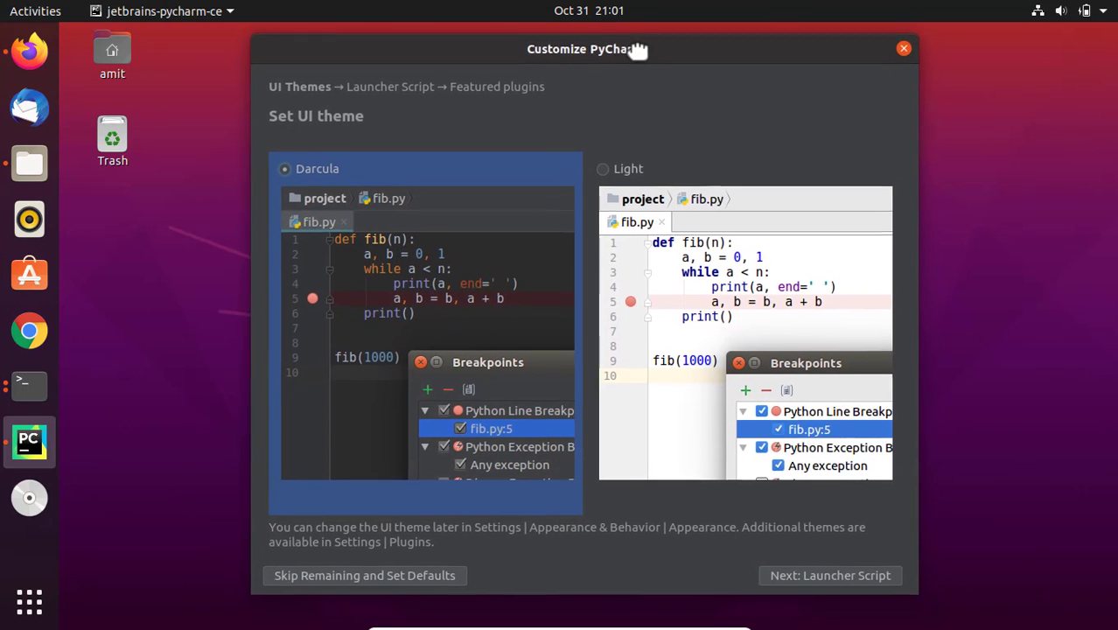
- Set the UI theme to Light and start using PyCharm without a launcher script or featured plugins
click(601, 167)
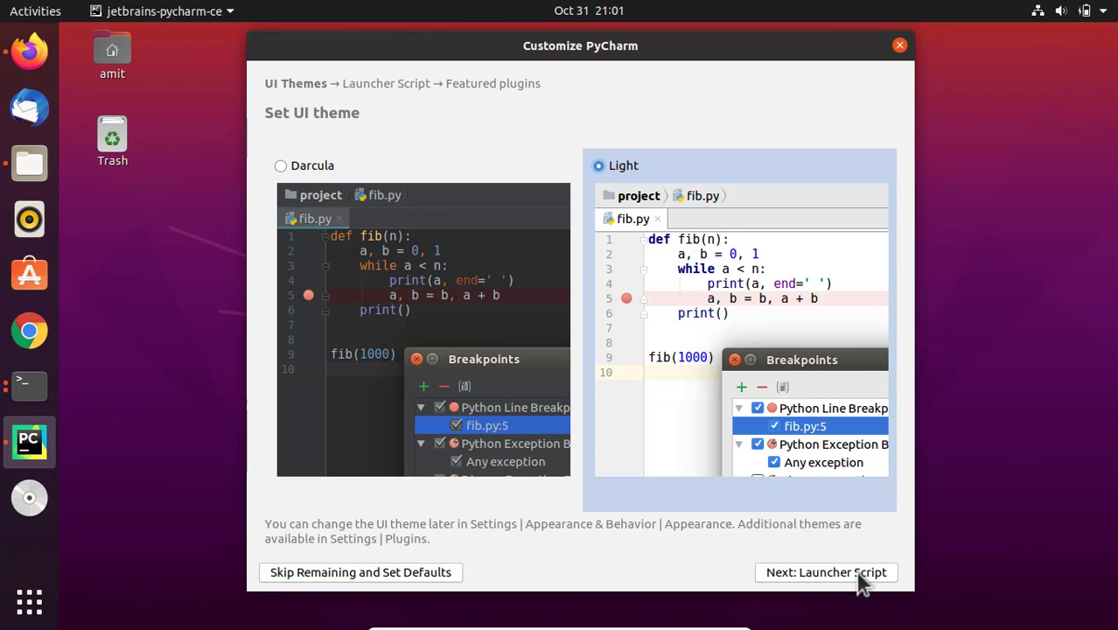
click(860, 578)
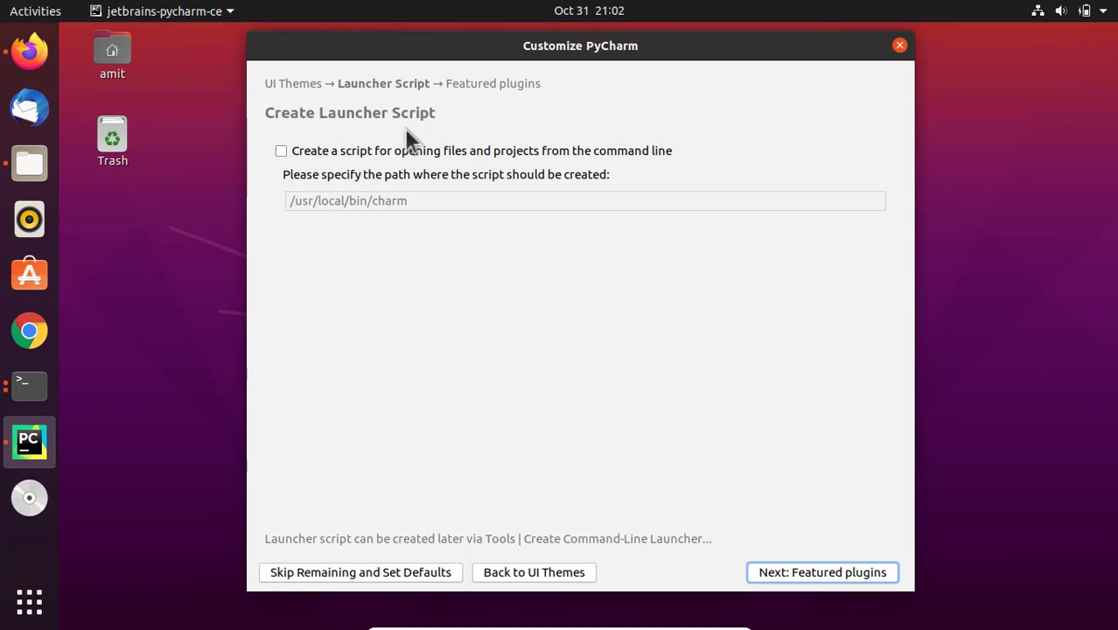
click(814, 577)
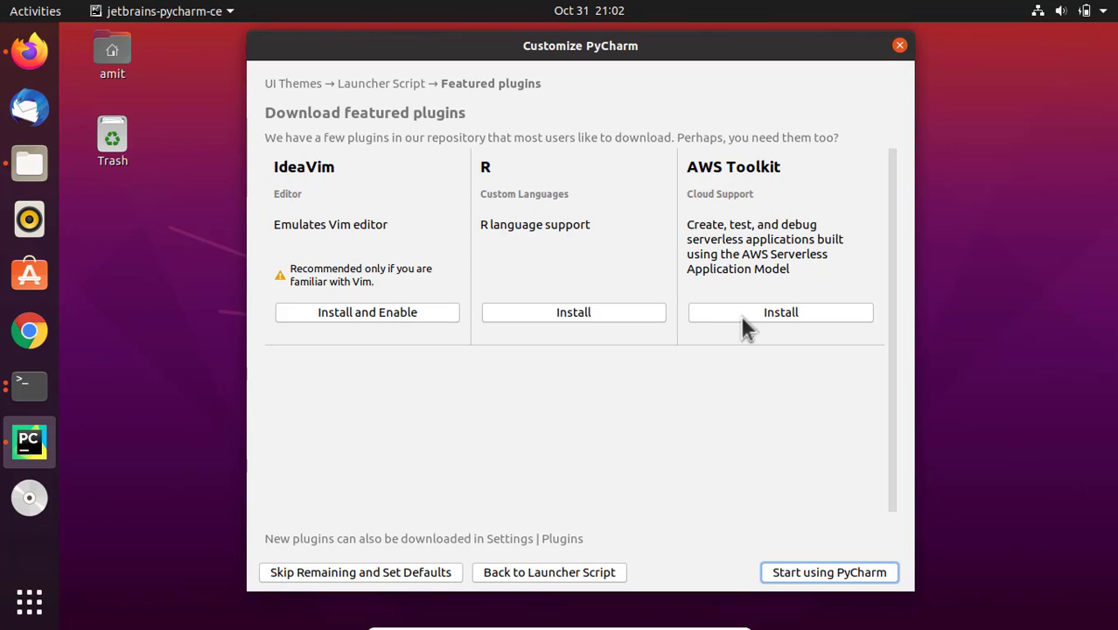
click(863, 582)
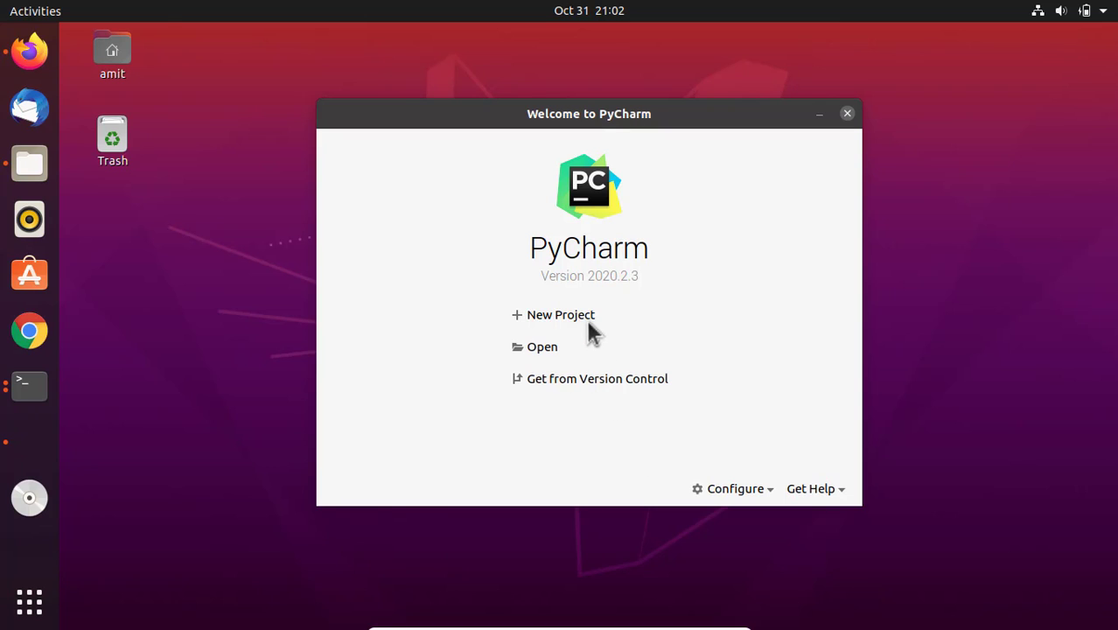
- Start a new project that uses the existing system interpreter /usr/bin/python3.8
click(560, 315)
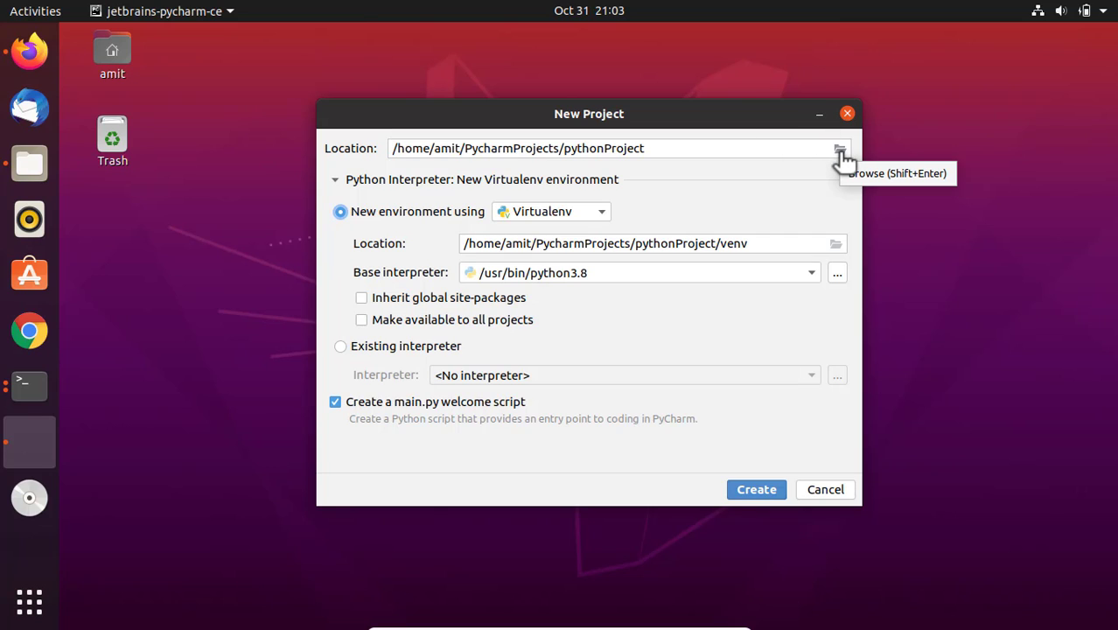
click(340, 346)
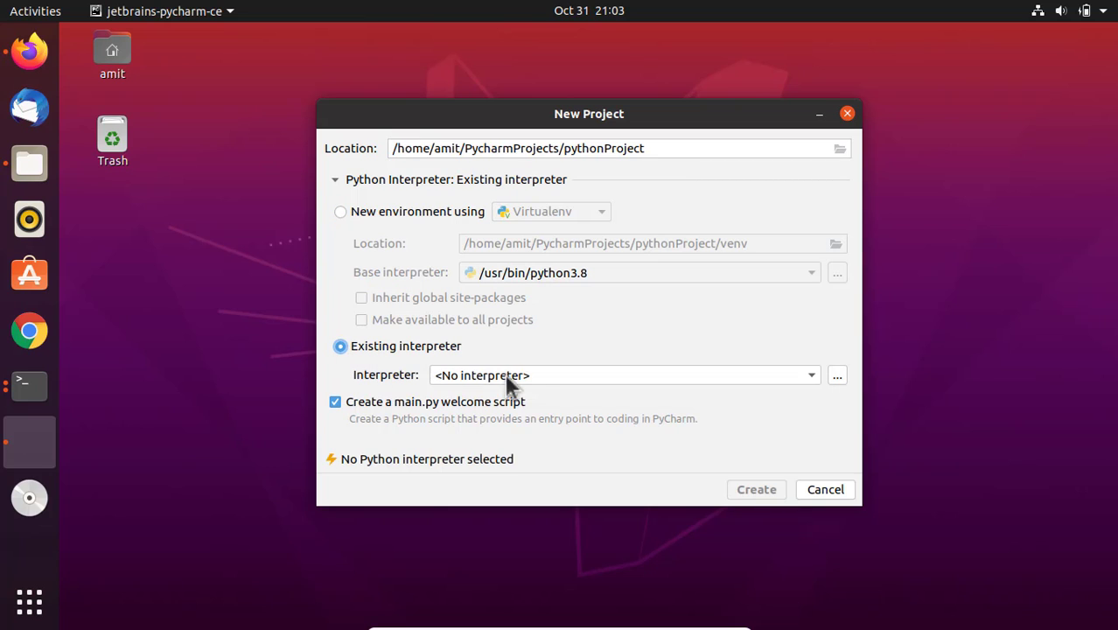
click(791, 379)
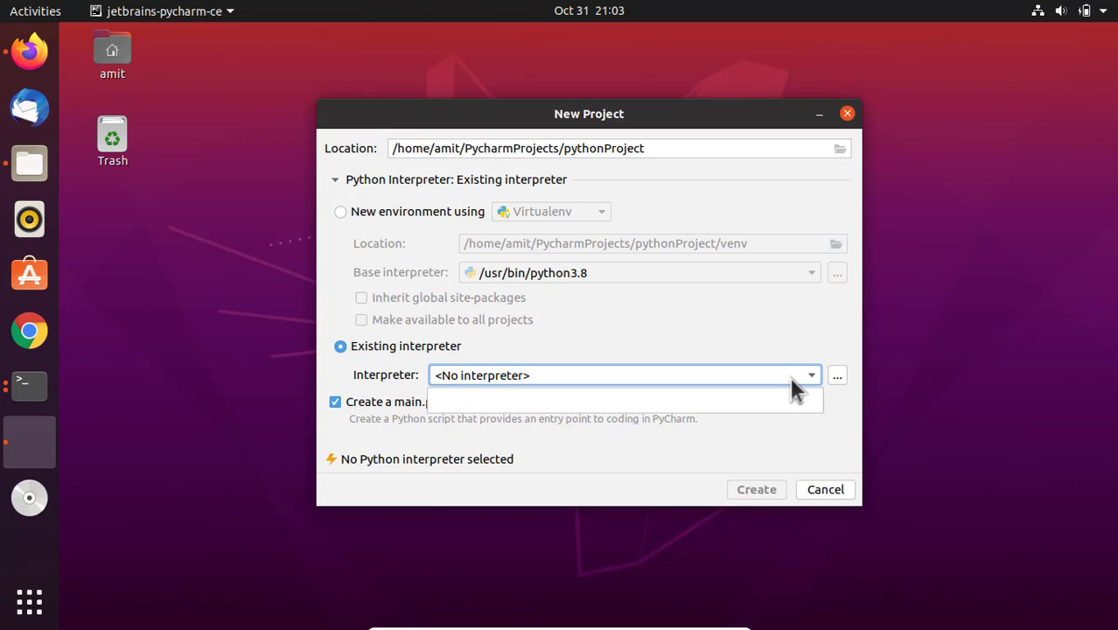
click(814, 377)
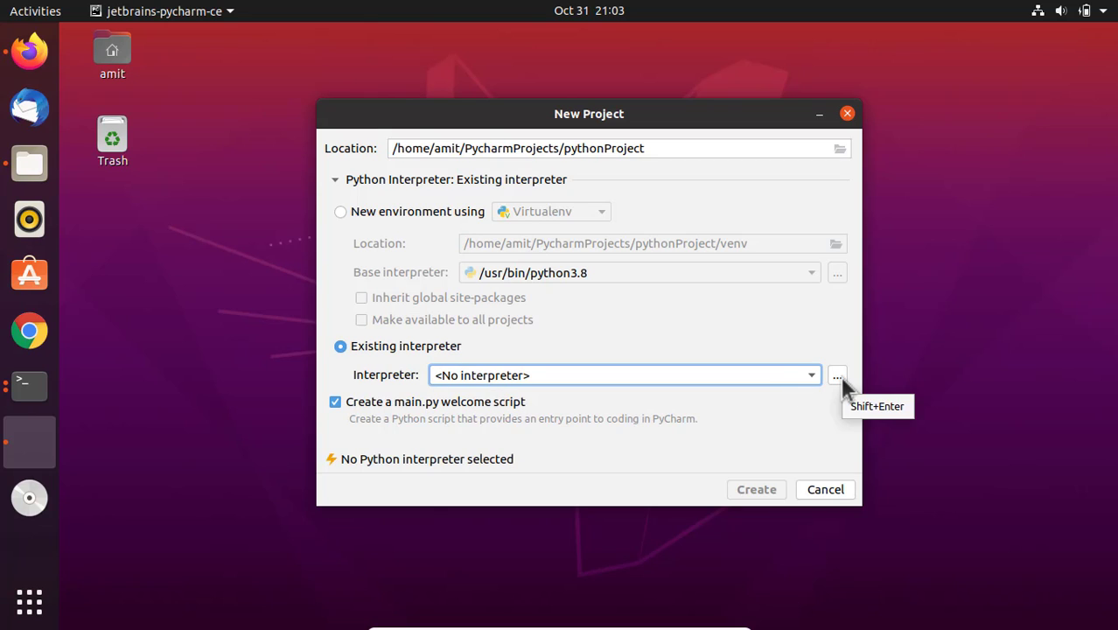
click(837, 375)
click(337, 166)
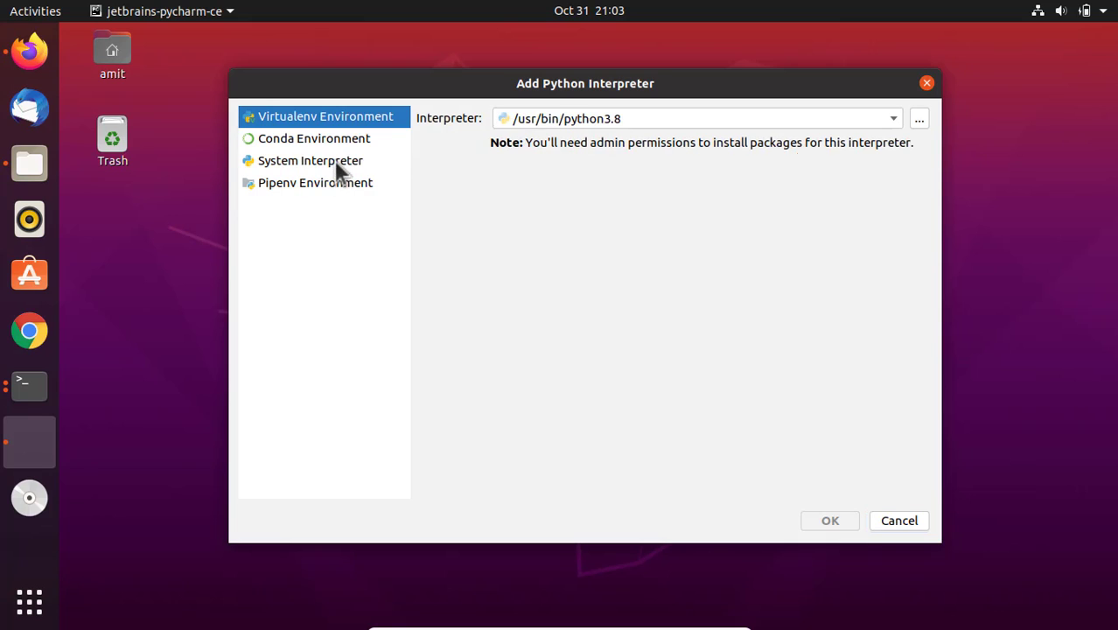
click(808, 122)
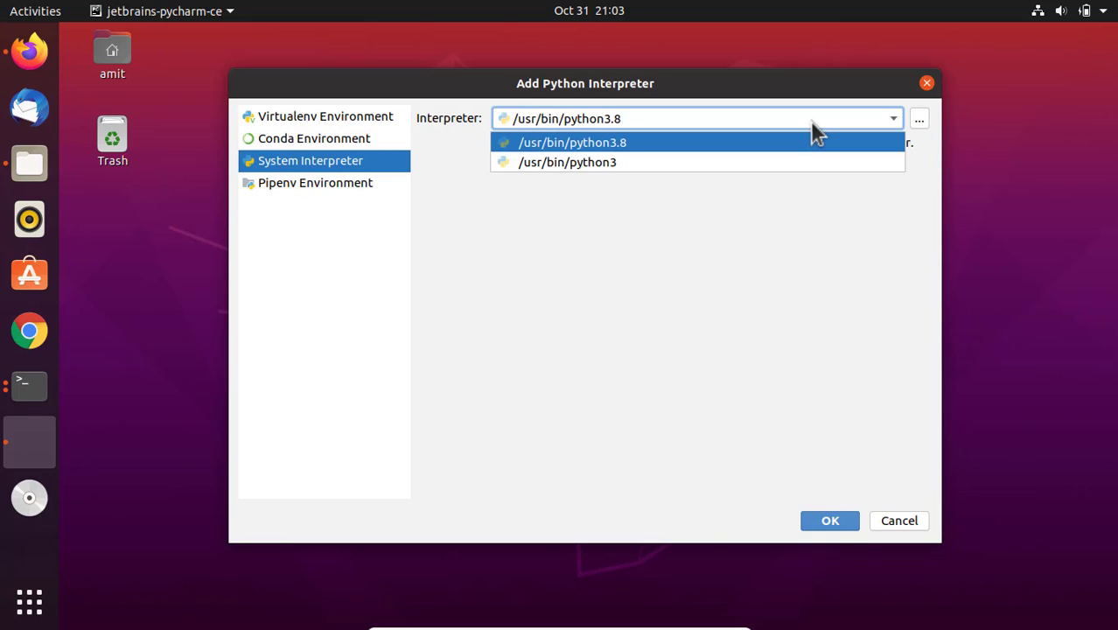
click(810, 120)
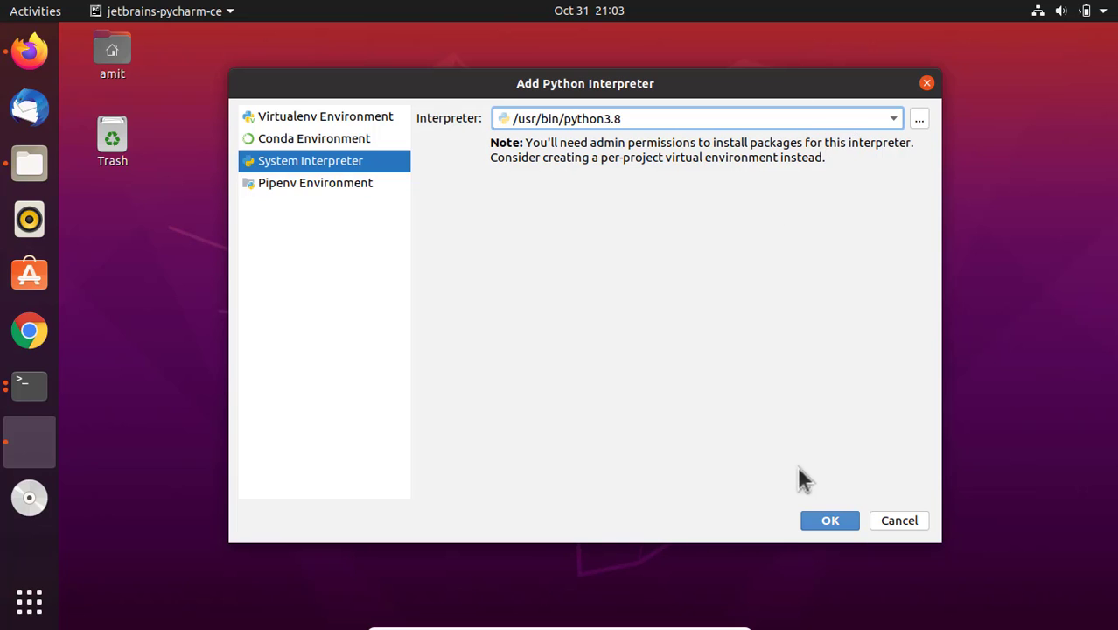
click(836, 525)
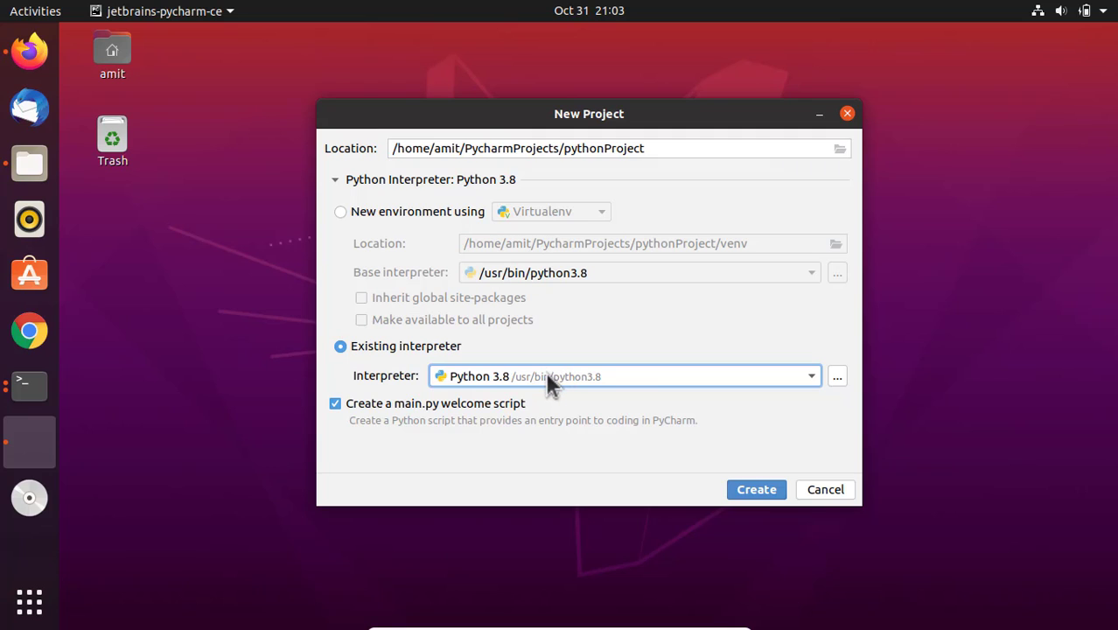
- Turn off the main.py welcome script and create the pythonProject project
drag(644, 114, 658, 91)
click(347, 379)
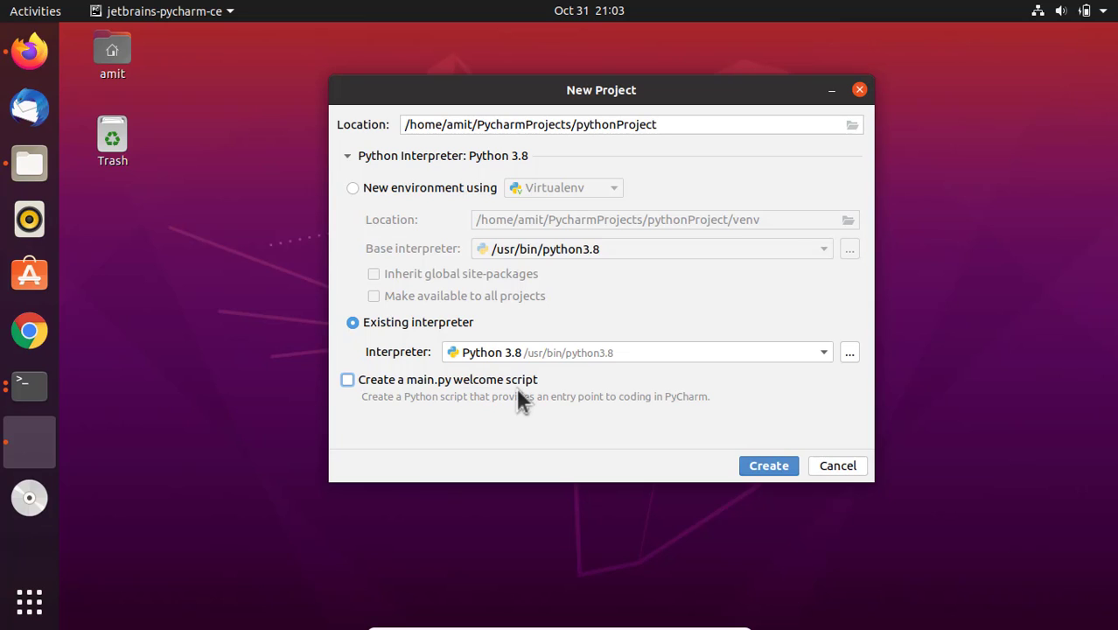
click(786, 466)
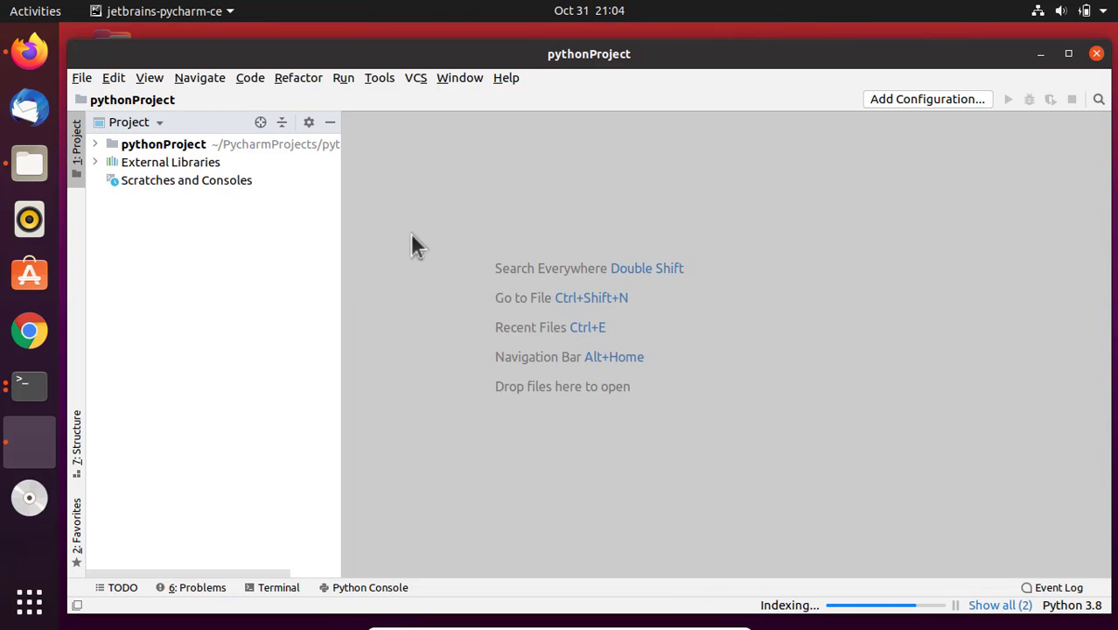
- Add a new Python file to the pythonProject folder, named with the user's first name
click(94, 144)
right_click(187, 153)
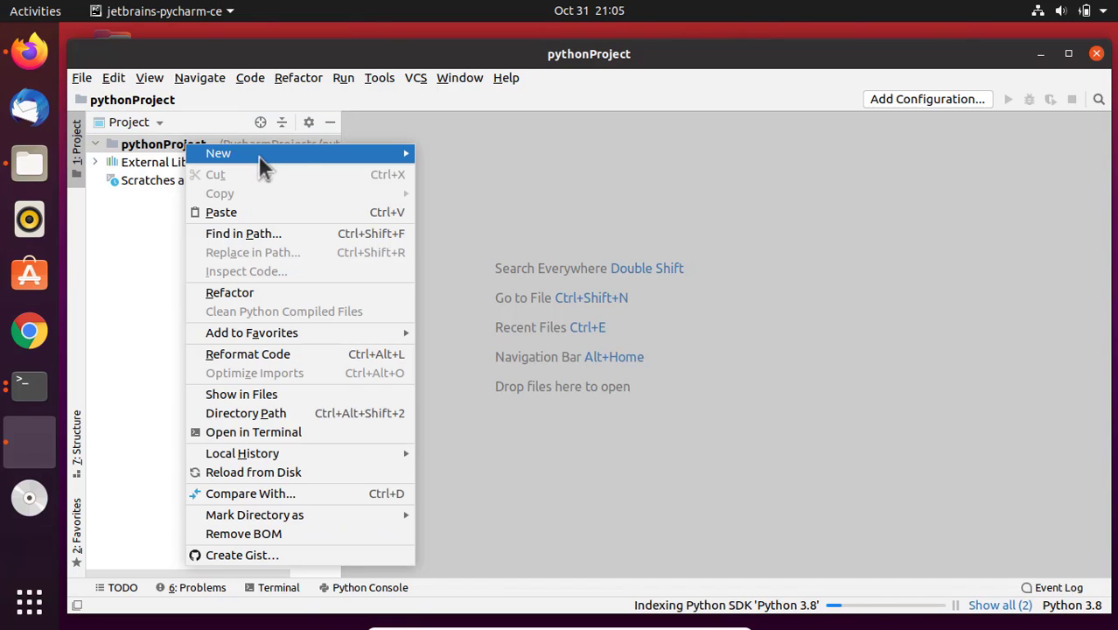
mouse_move(402, 156)
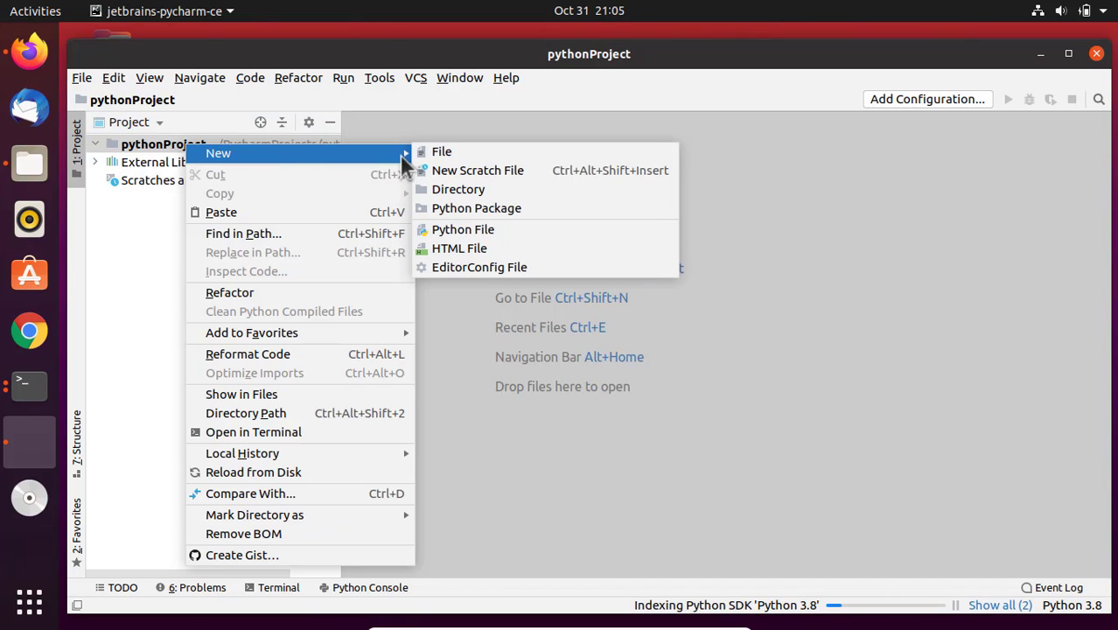
click(481, 231)
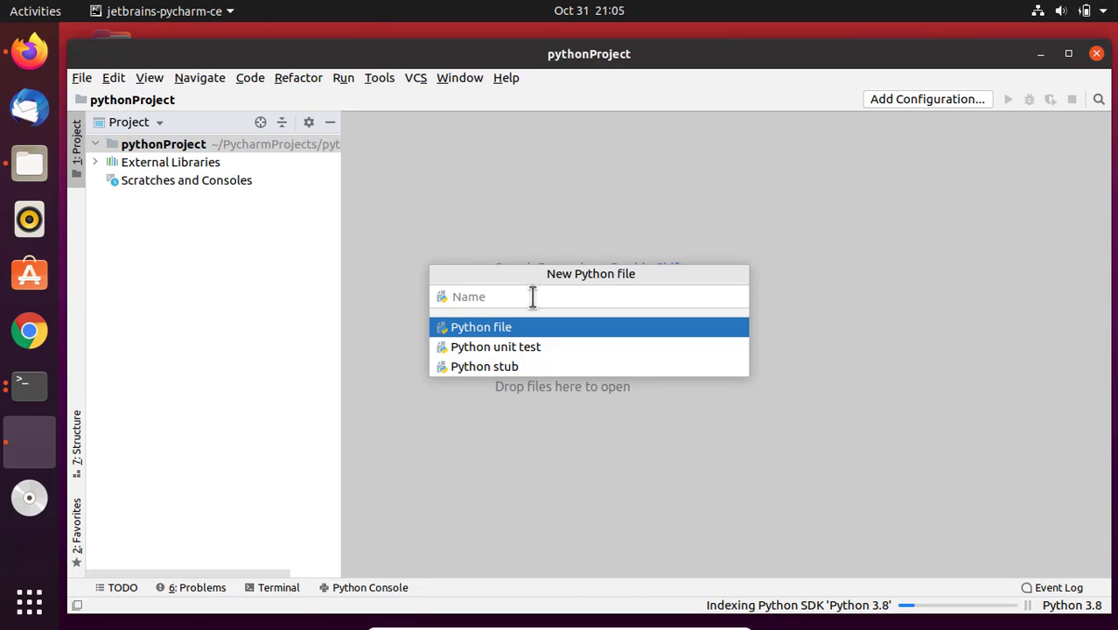
text(amit)
click(515, 329)
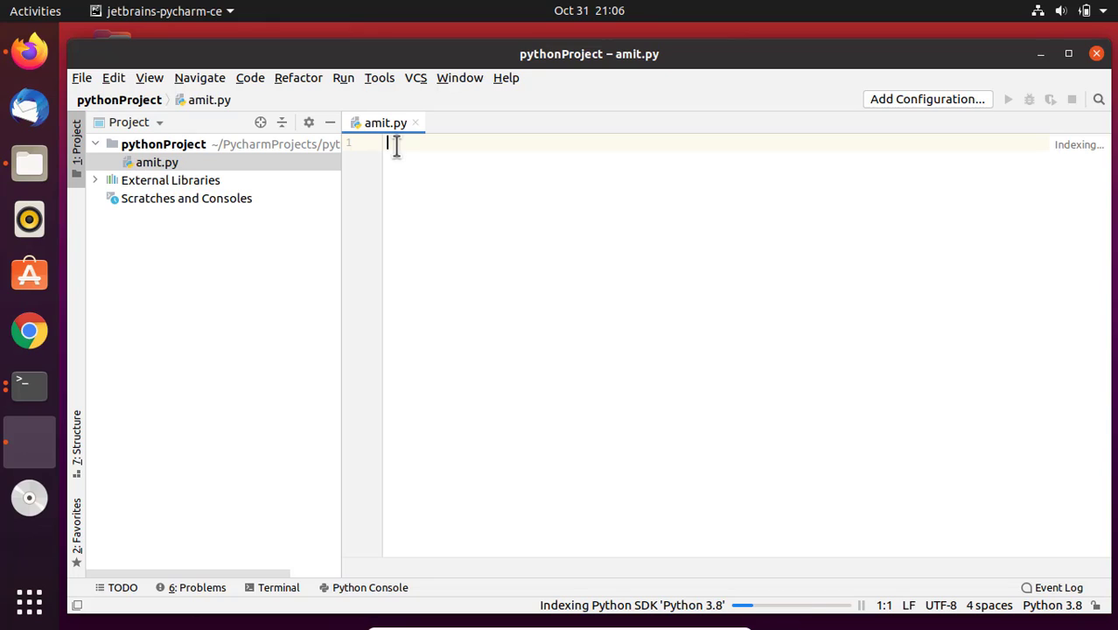
- Write print("First Python program on PyCharm in Ubuntu 20.04") on line 2 of the new Python file
key(Return)
text(print()
text("First Python program on P)
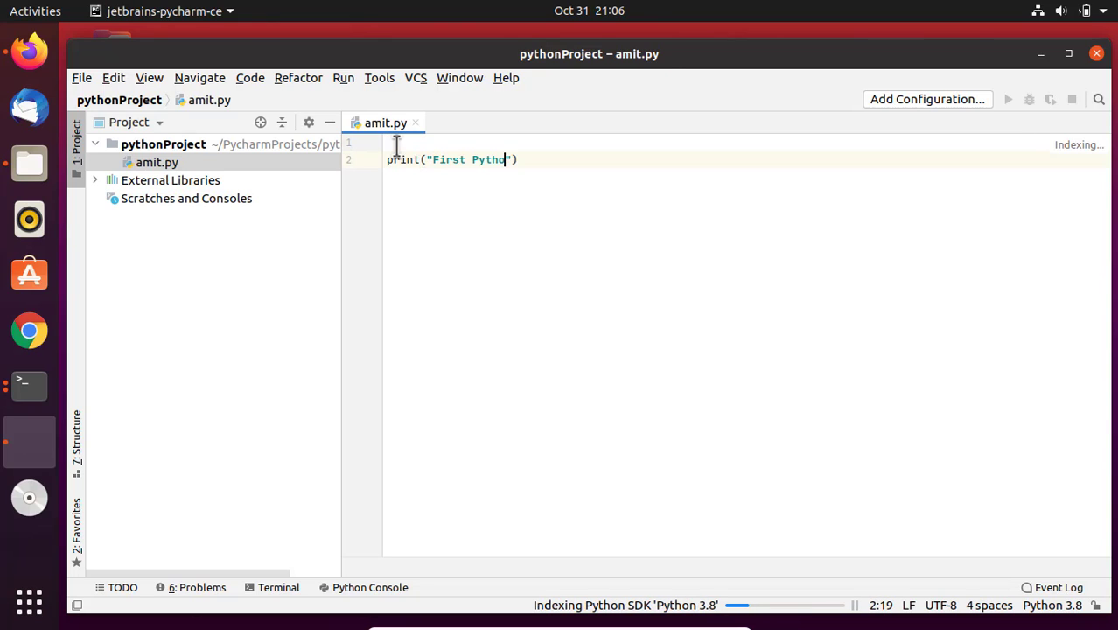
text(yCharm in Ubuntu 20.04)
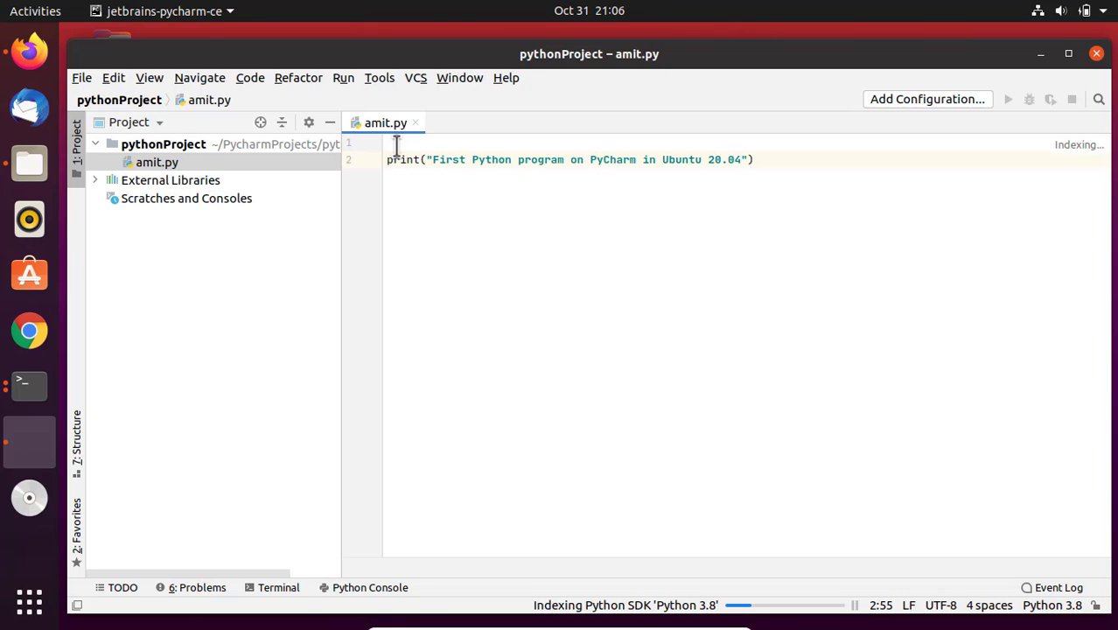
click(439, 187)
- Run the Python file by way of the run configurations and highlight the script's path in the run output
click(82, 78)
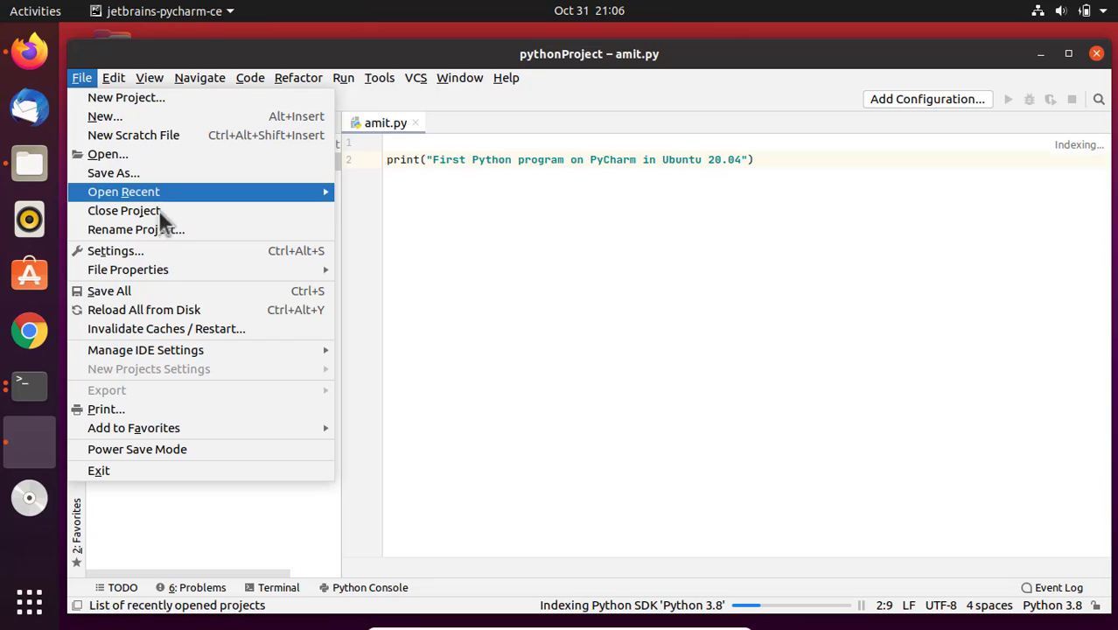
click(343, 78)
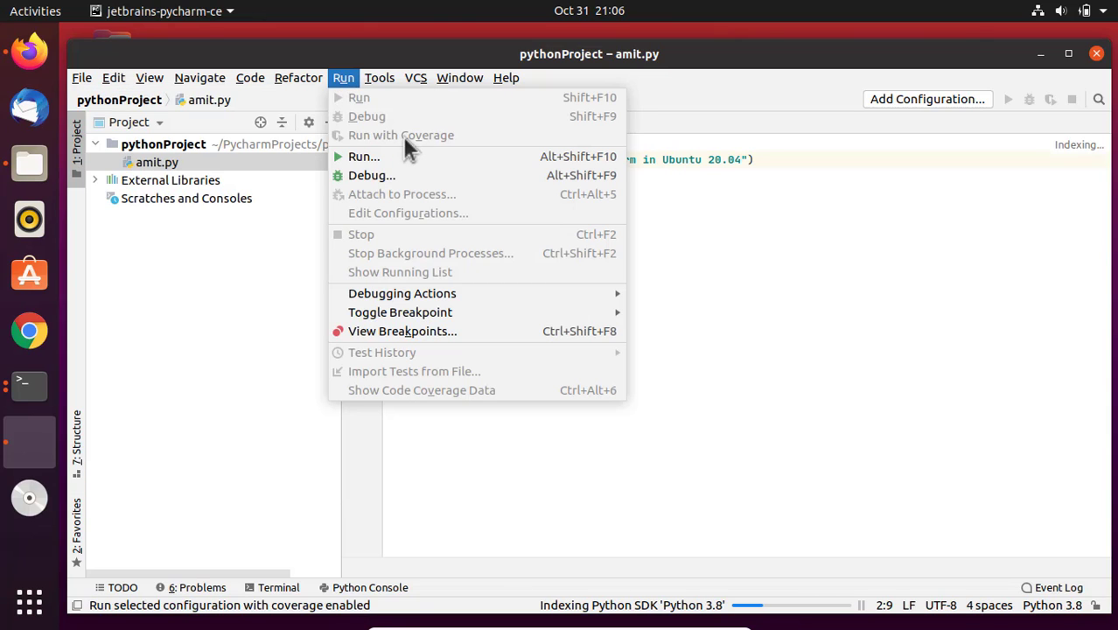
click(364, 157)
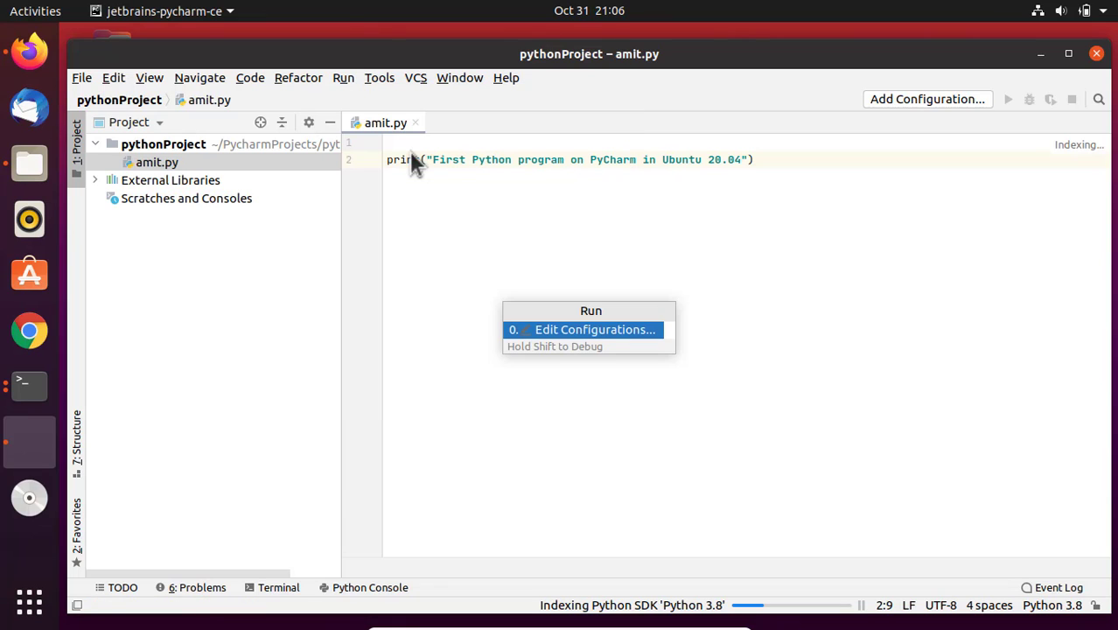
click(586, 331)
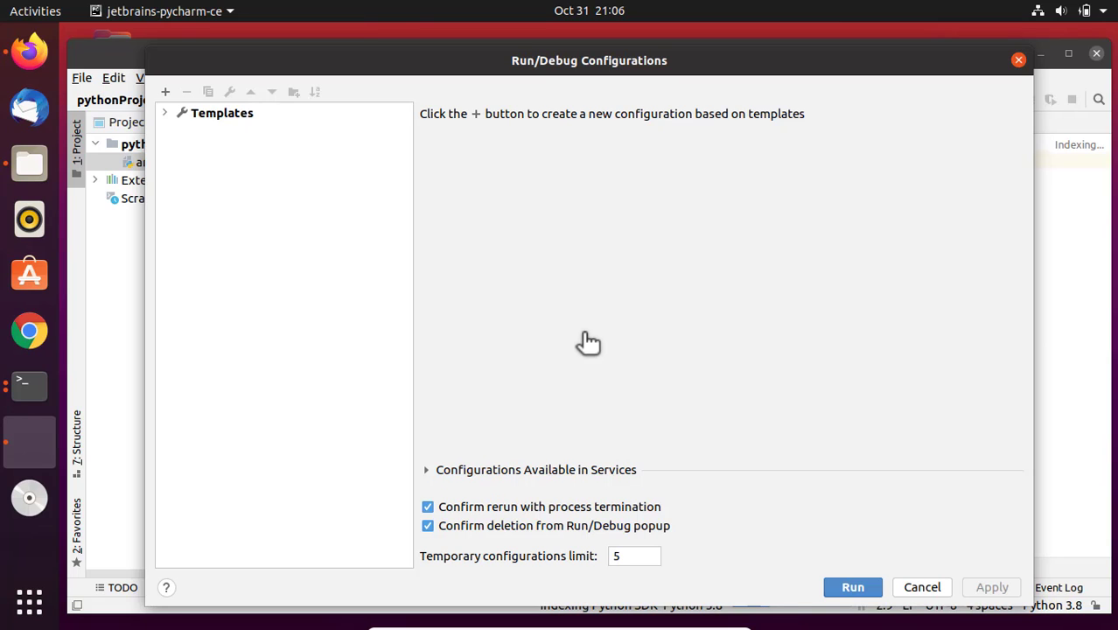
click(862, 591)
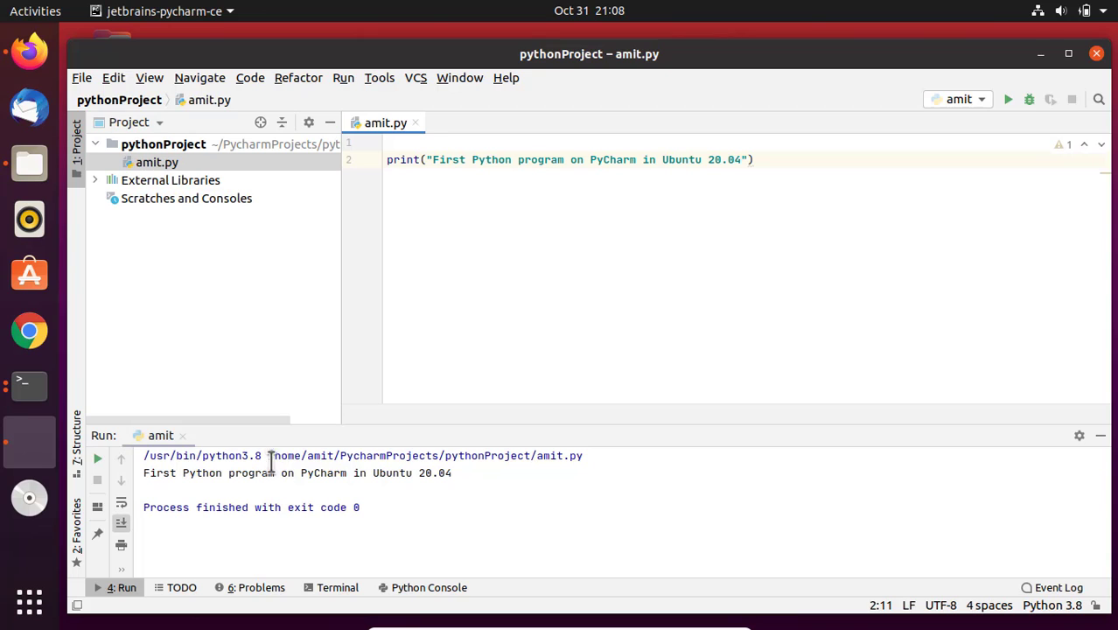
drag(273, 456, 594, 457)
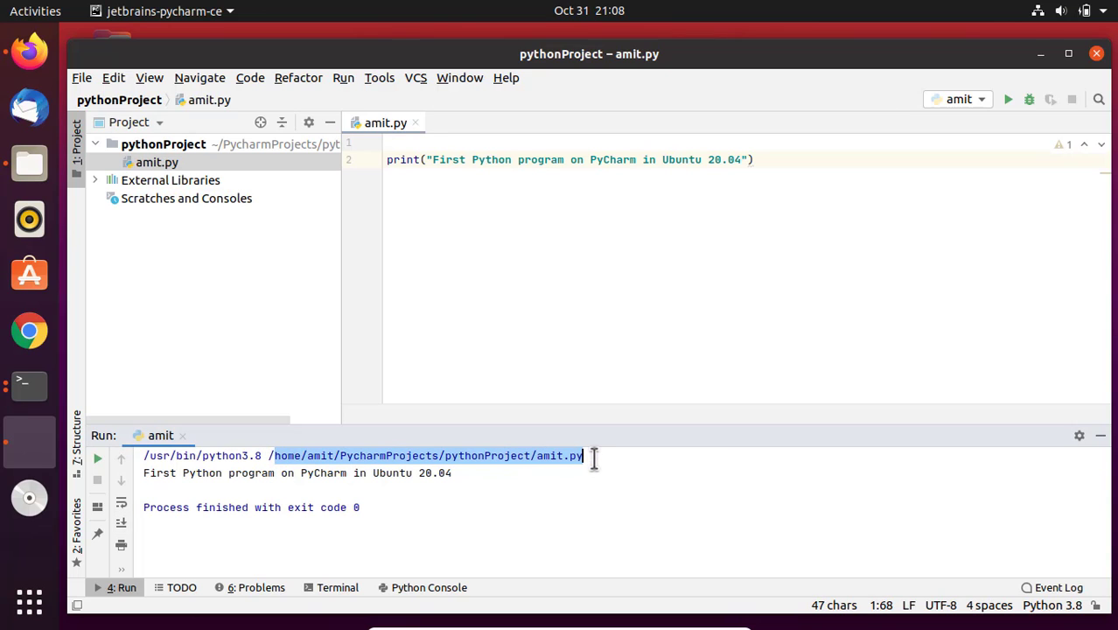
click(442, 456)
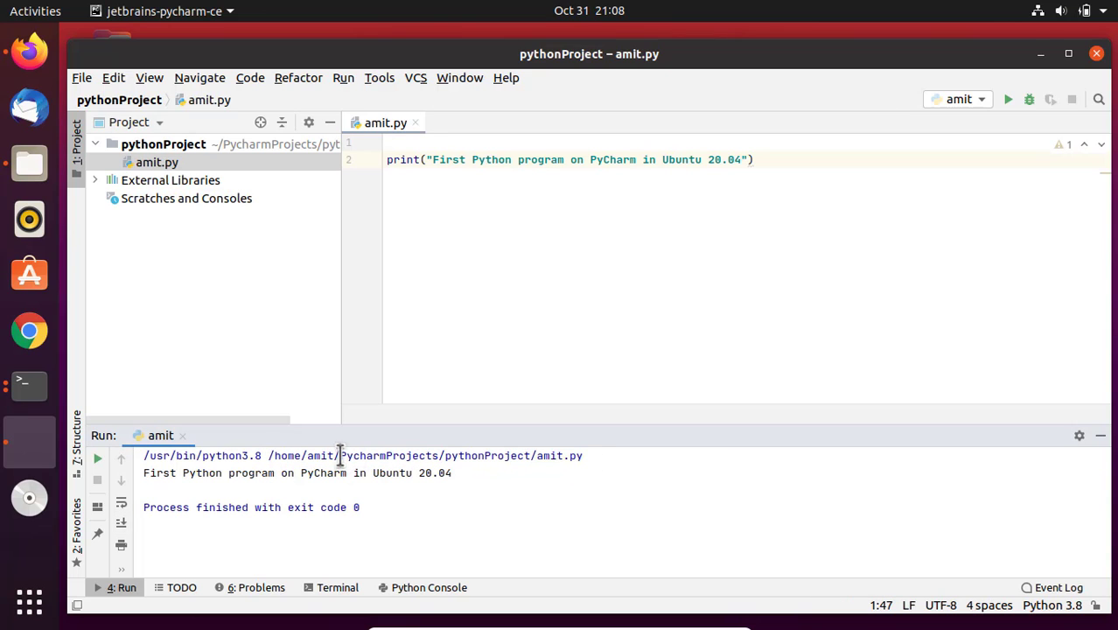